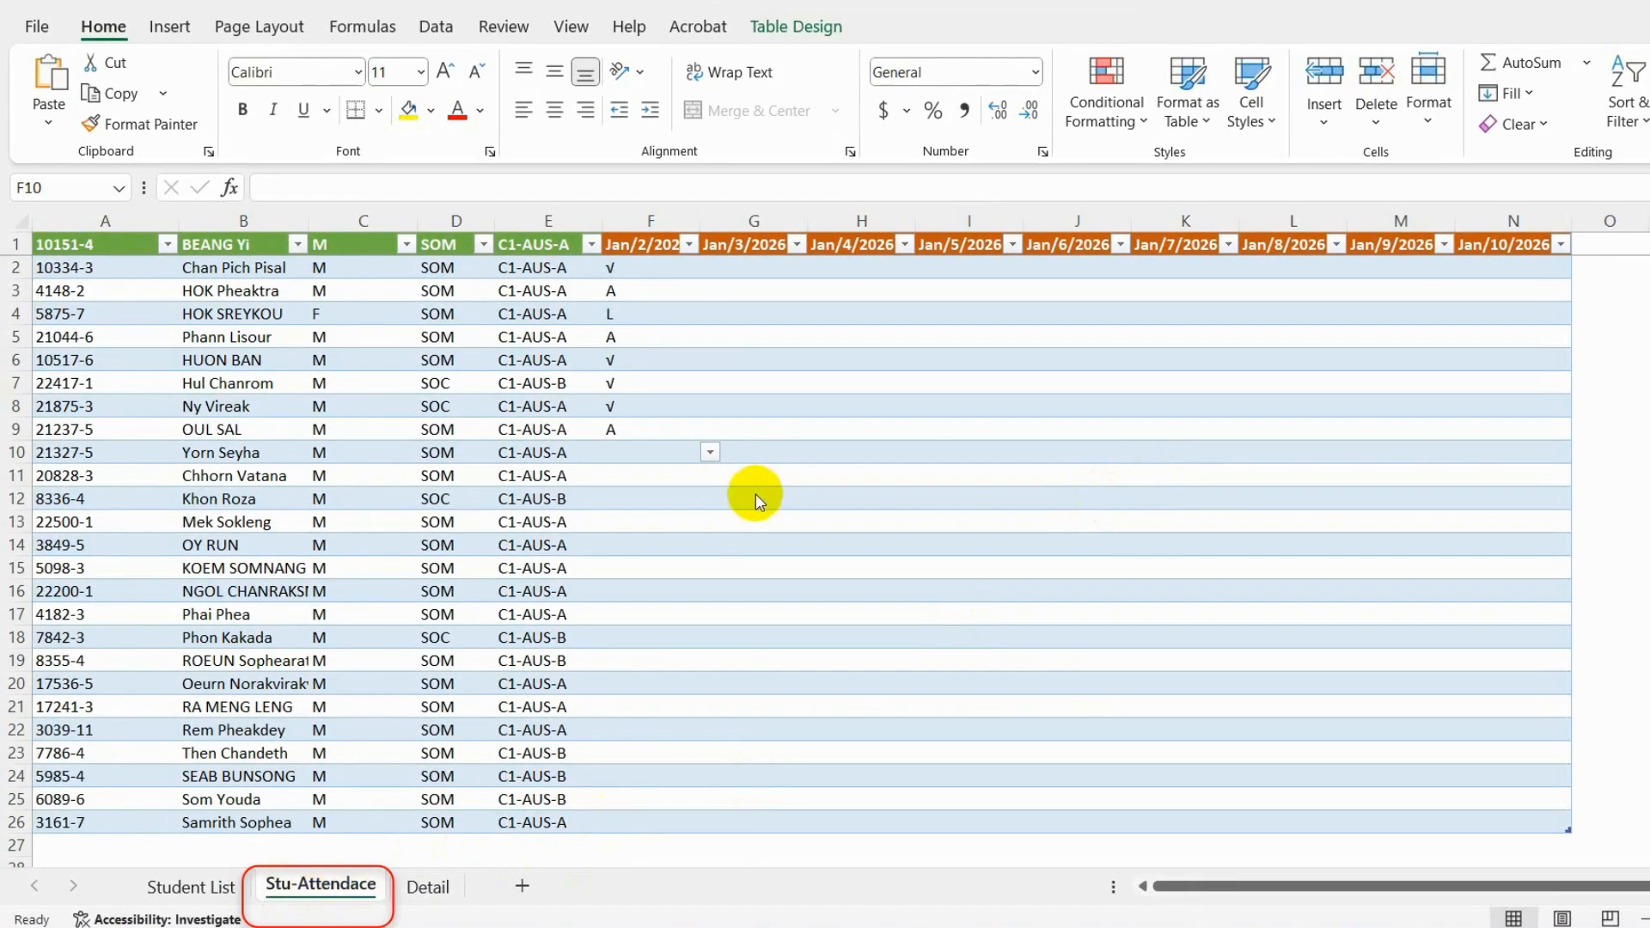
- Mark attendance as √ in cells F10, F11 and F12 of the Jan/2/2026 column using the existing dropdown lists
click(645, 215)
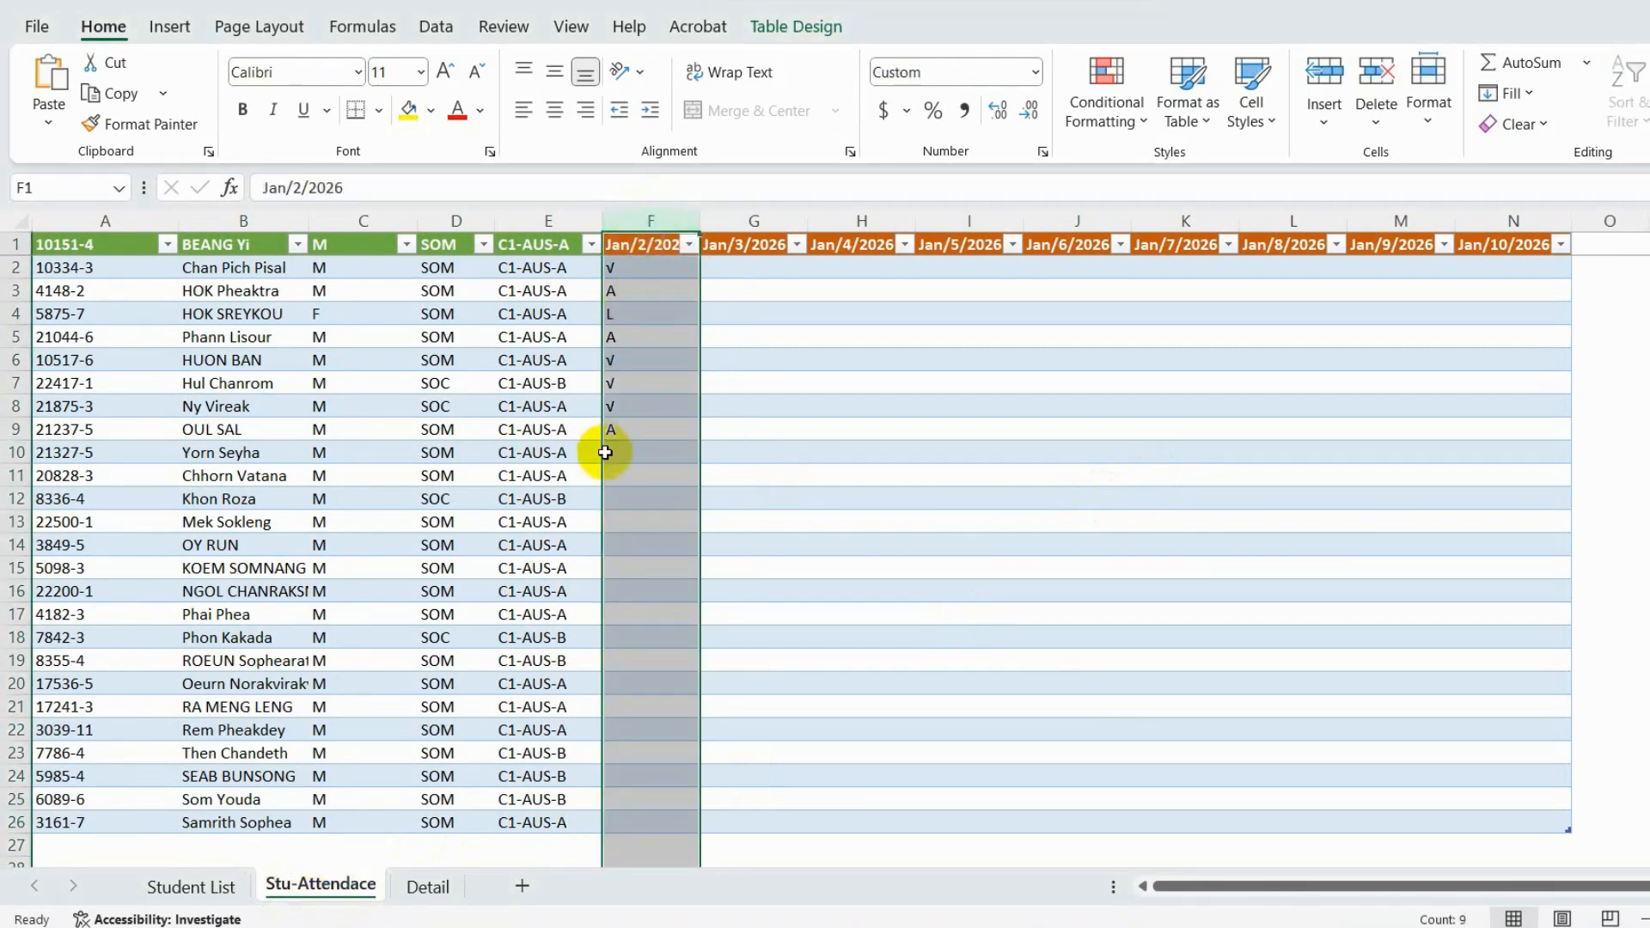
click(638, 453)
click(711, 453)
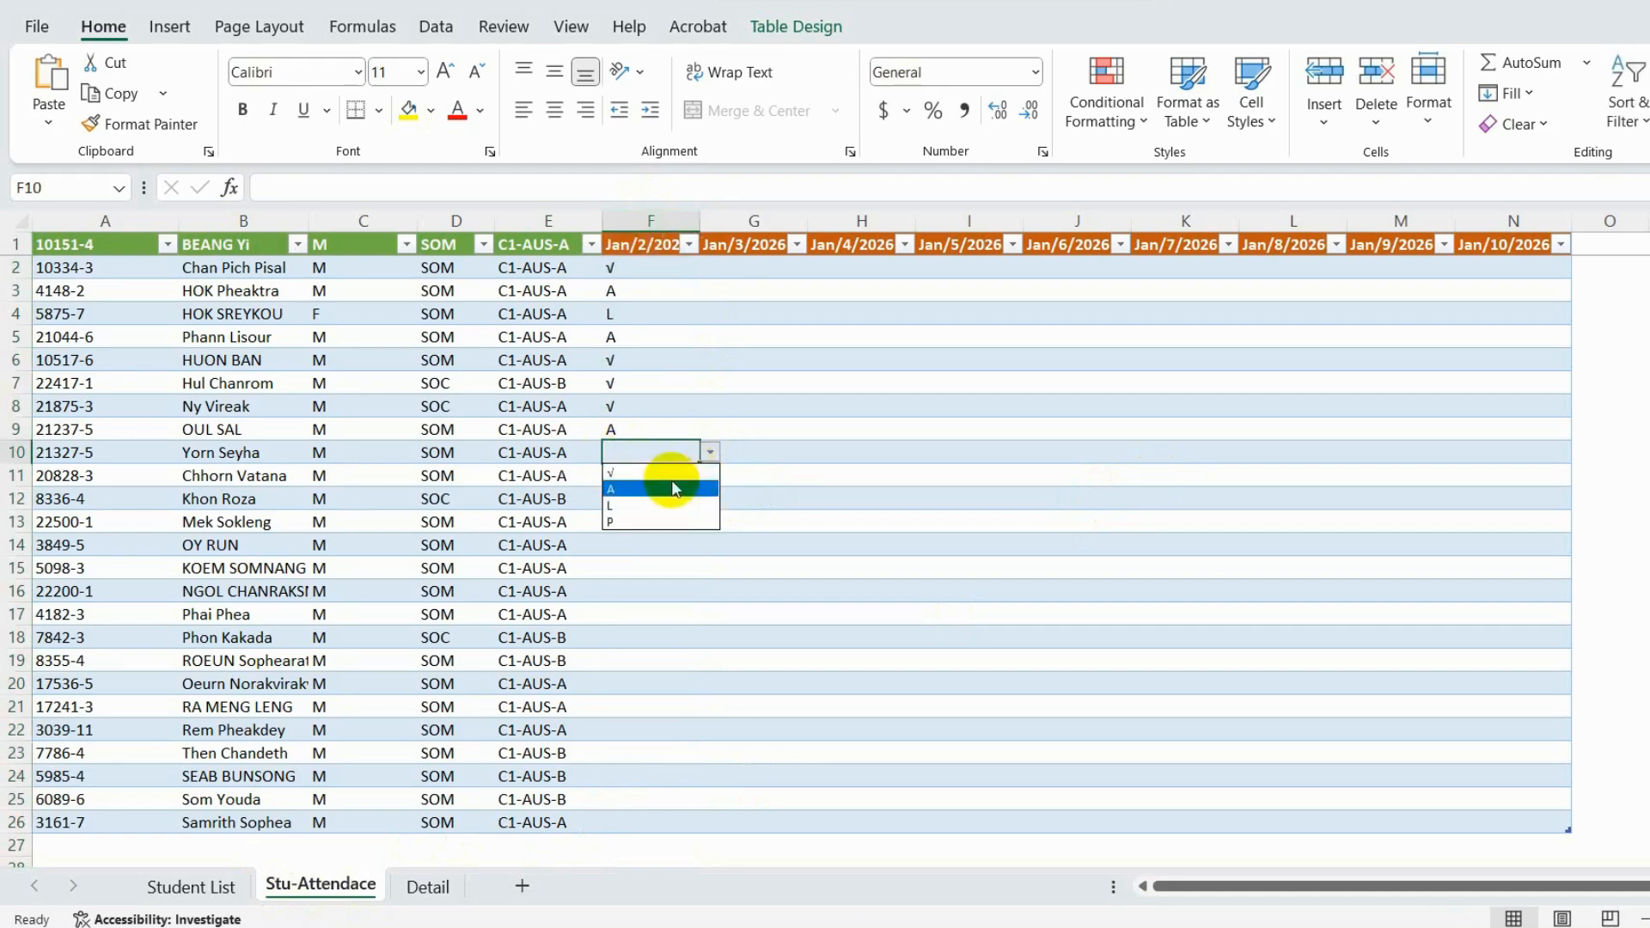
click(667, 468)
click(670, 475)
click(711, 475)
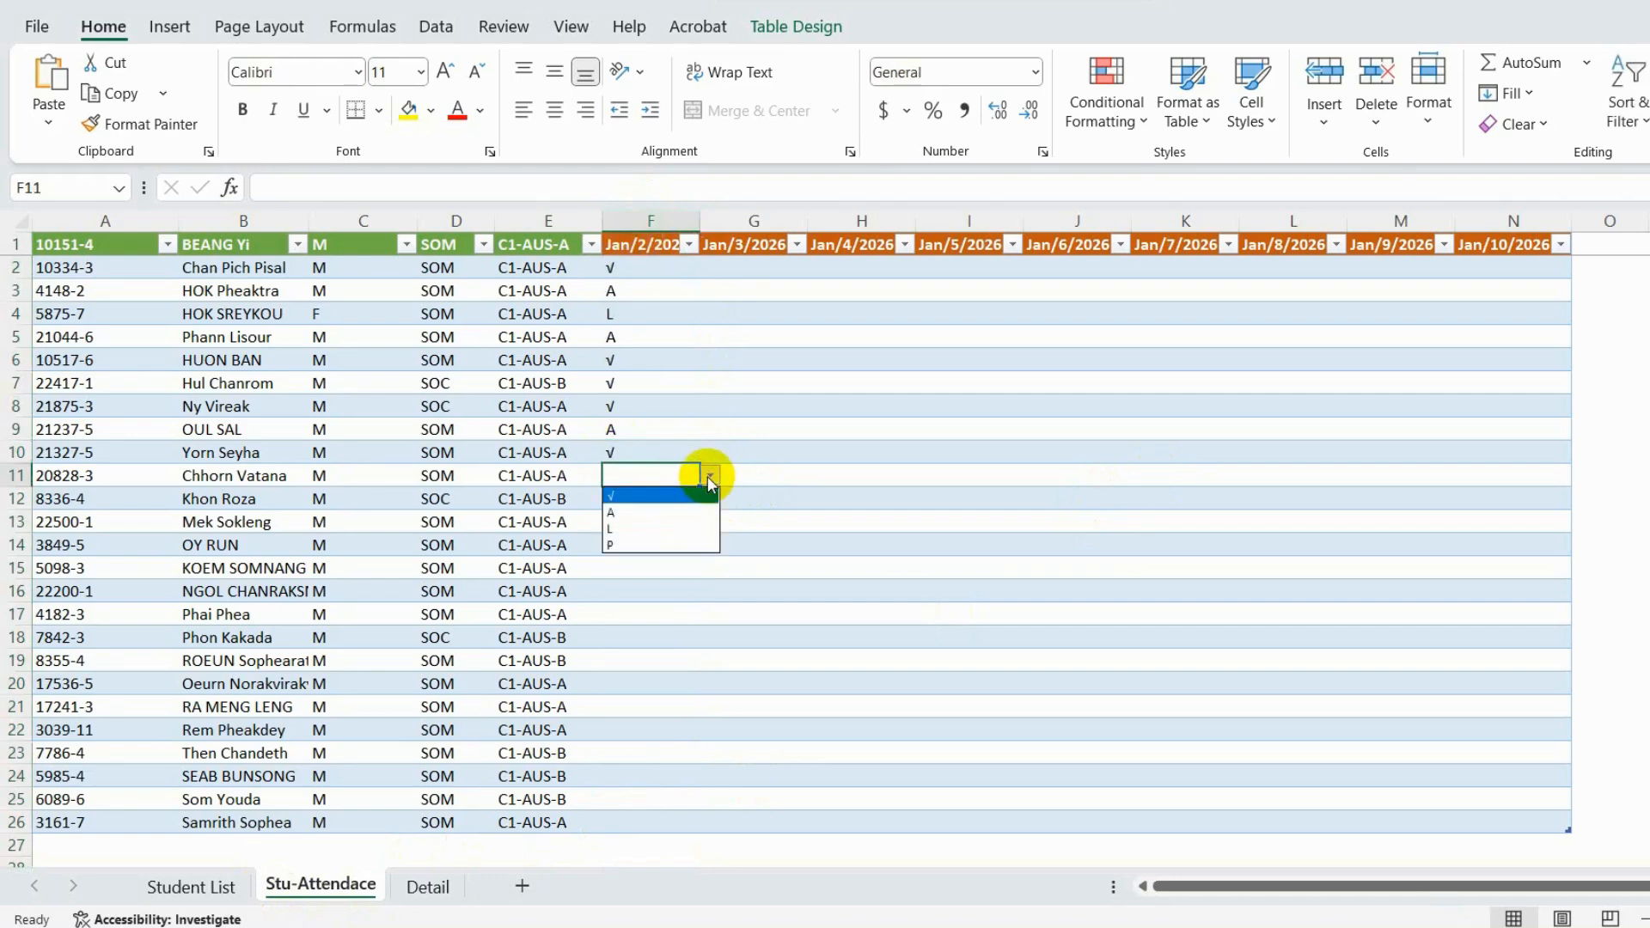
click(662, 498)
click(662, 499)
click(710, 499)
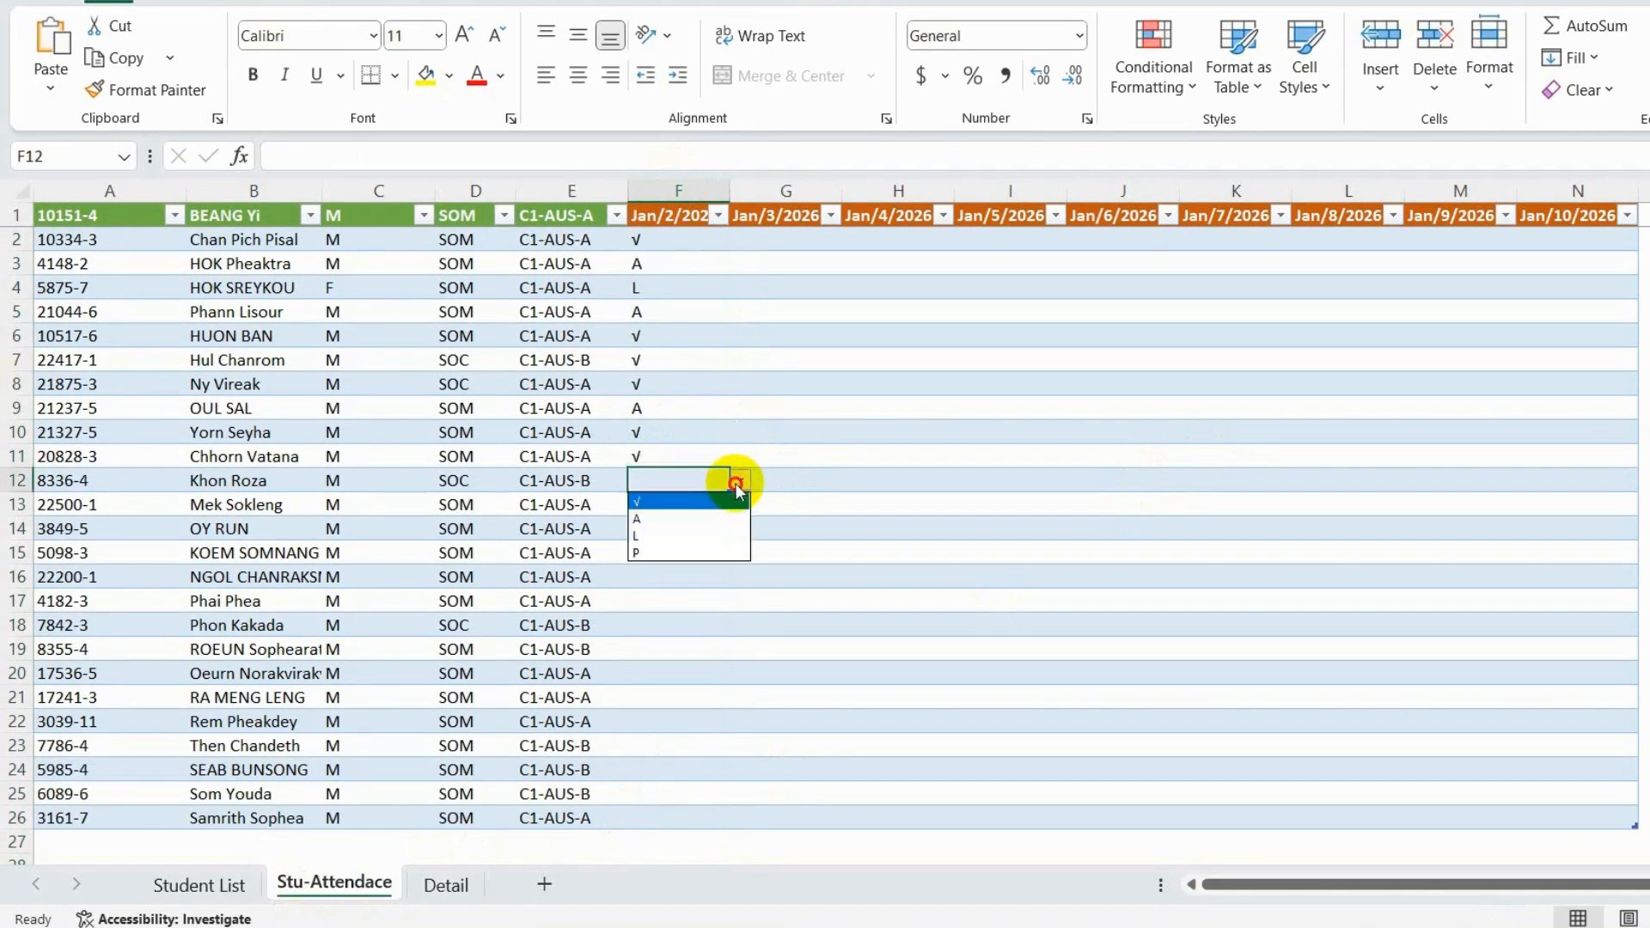
click(669, 516)
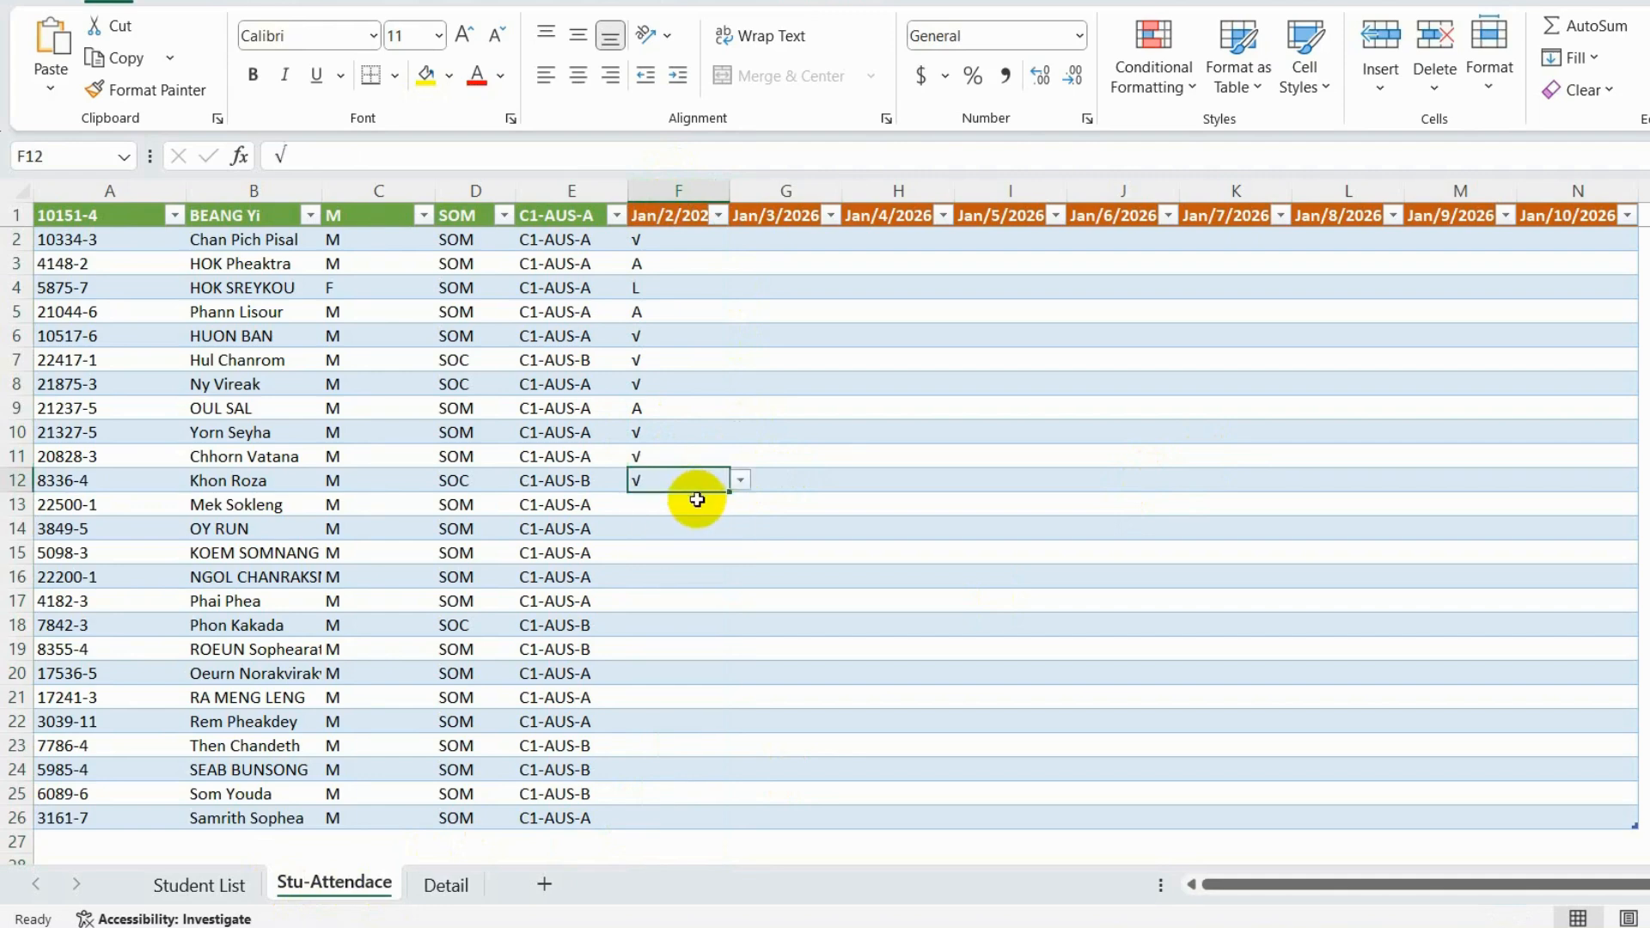
- Clear the attendance entries from F2:N24 on the Stu-Attendace sheet
click(787, 240)
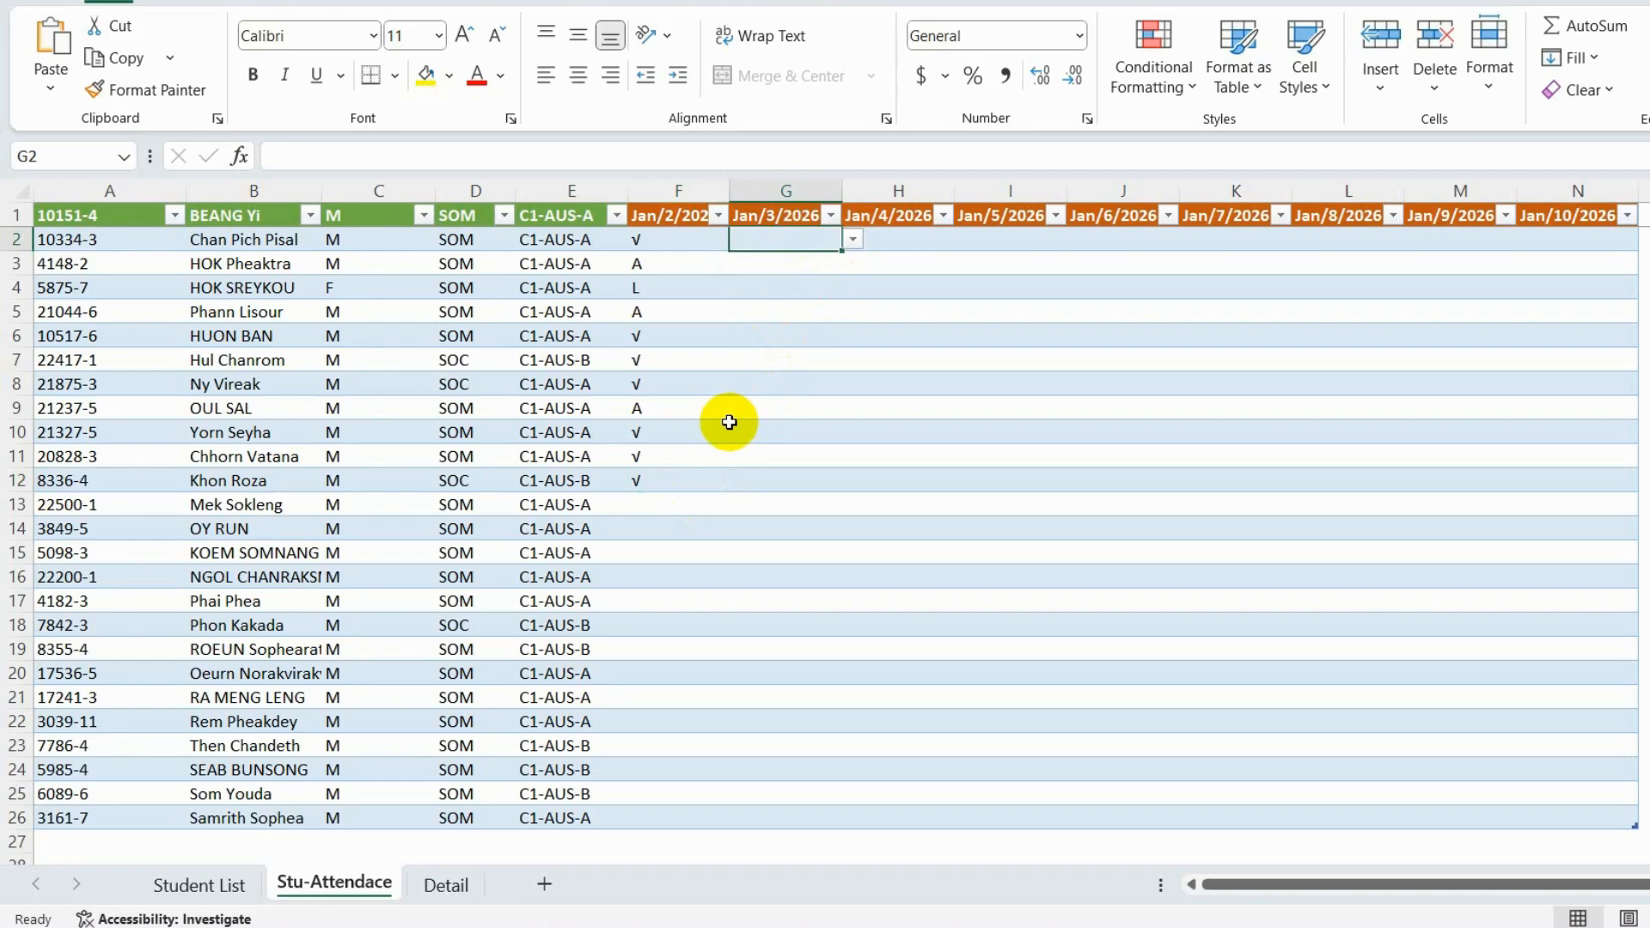
drag(685, 241, 1549, 767)
key(Delete)
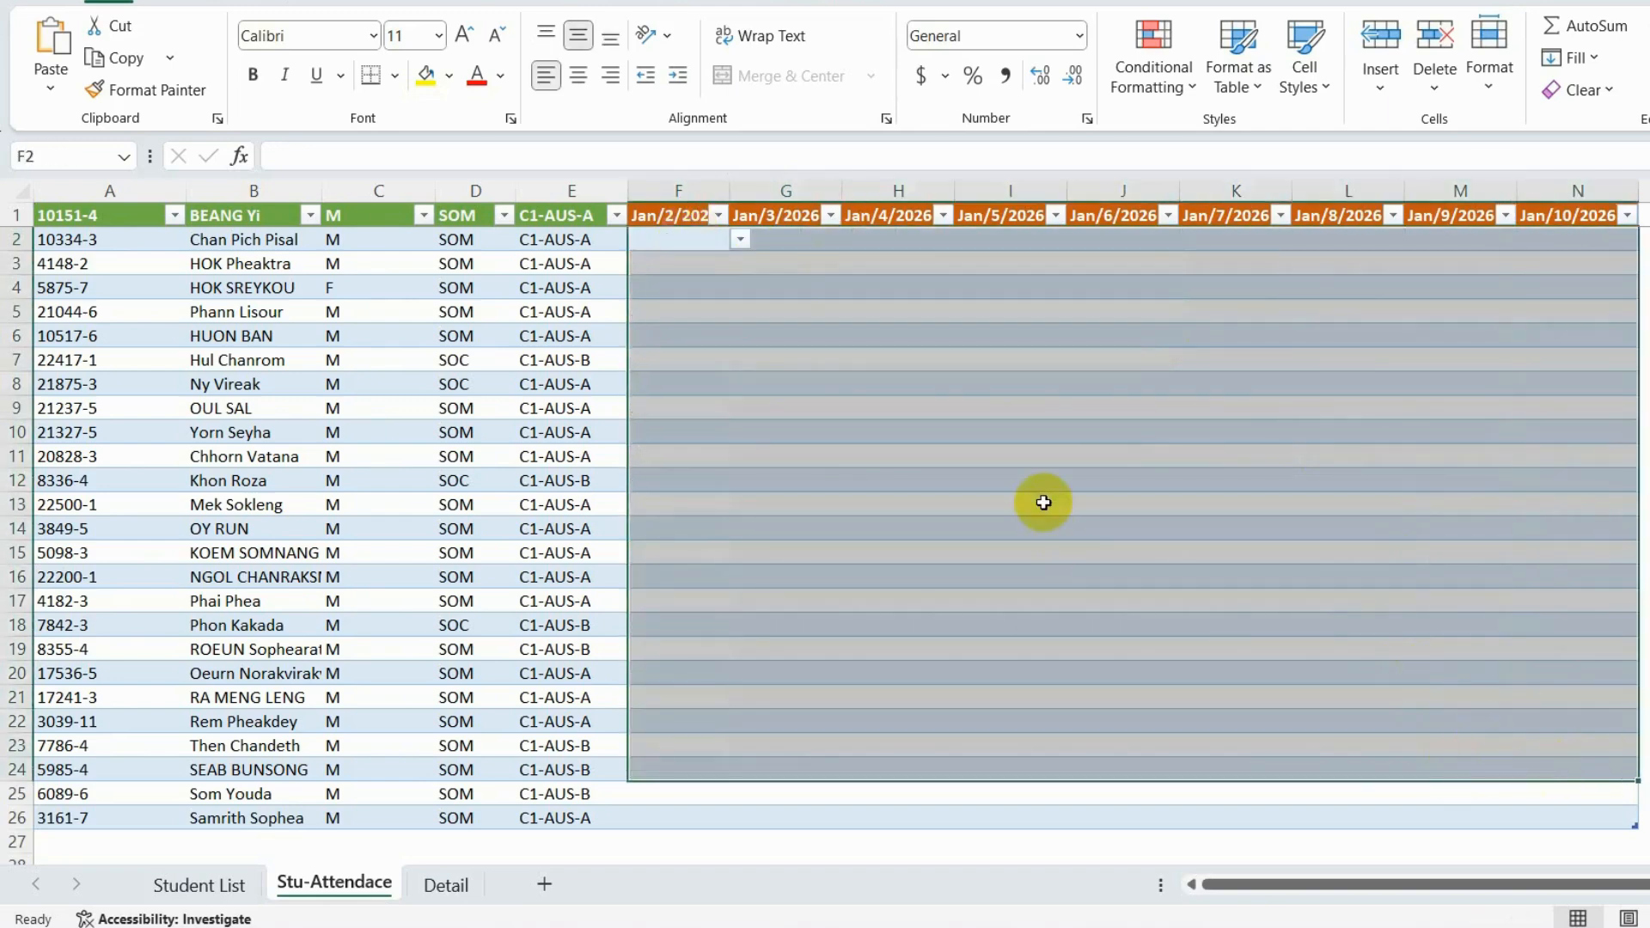
click(710, 249)
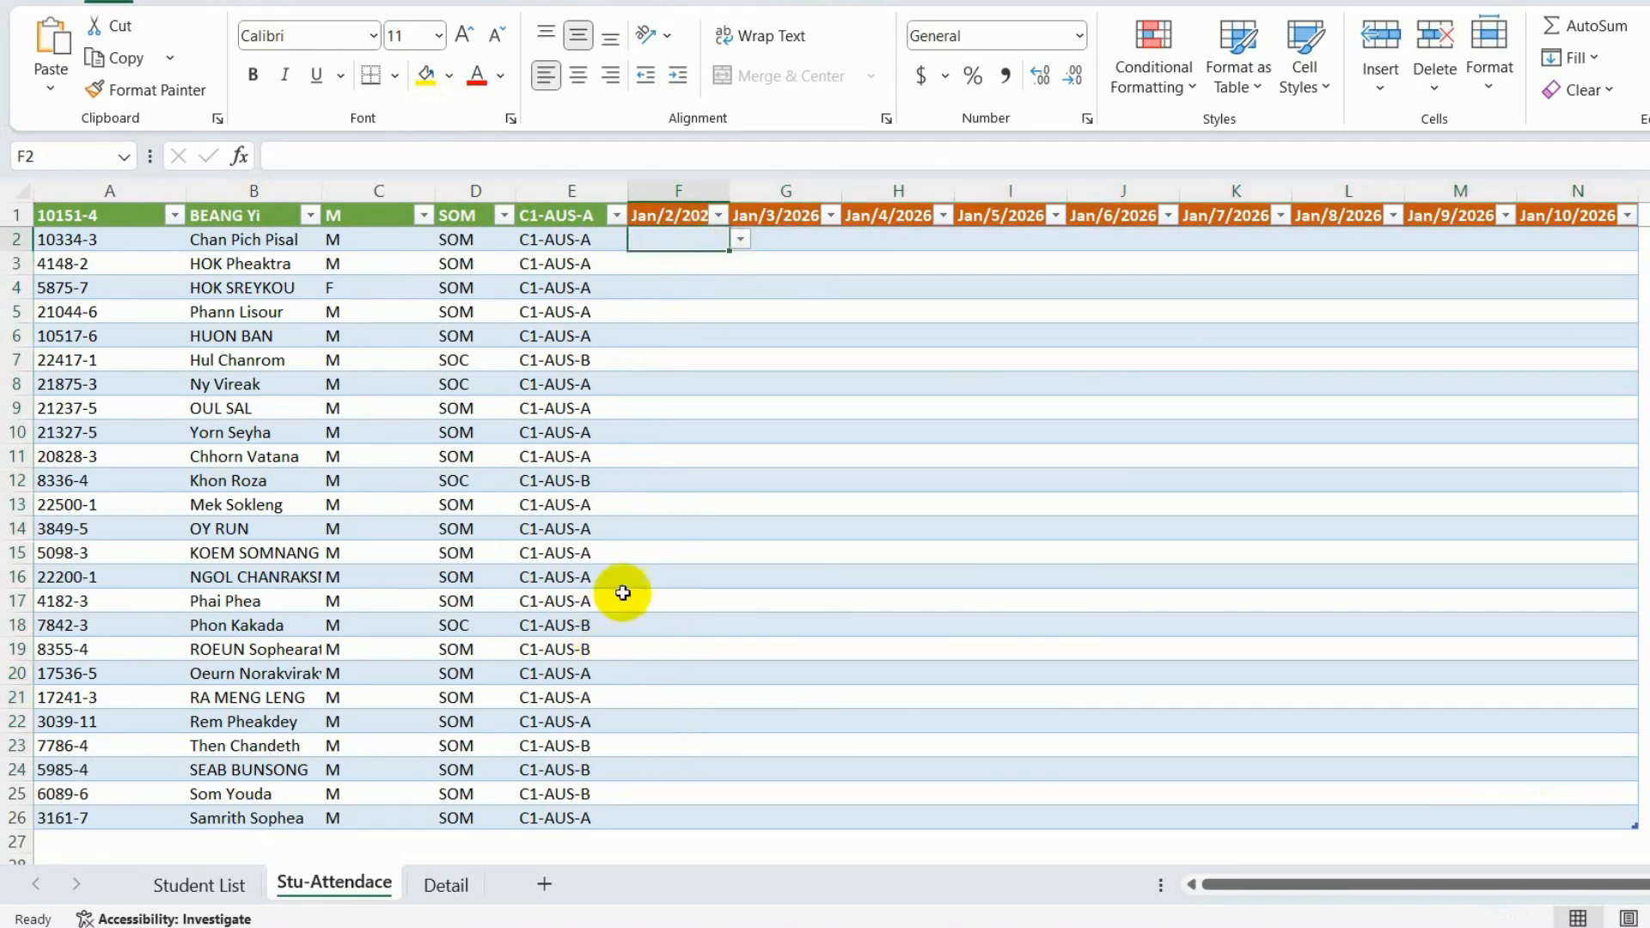
- Define a workbook-level name Attendance for the attendance codes in C2:C5 of the Detail sheet
click(447, 887)
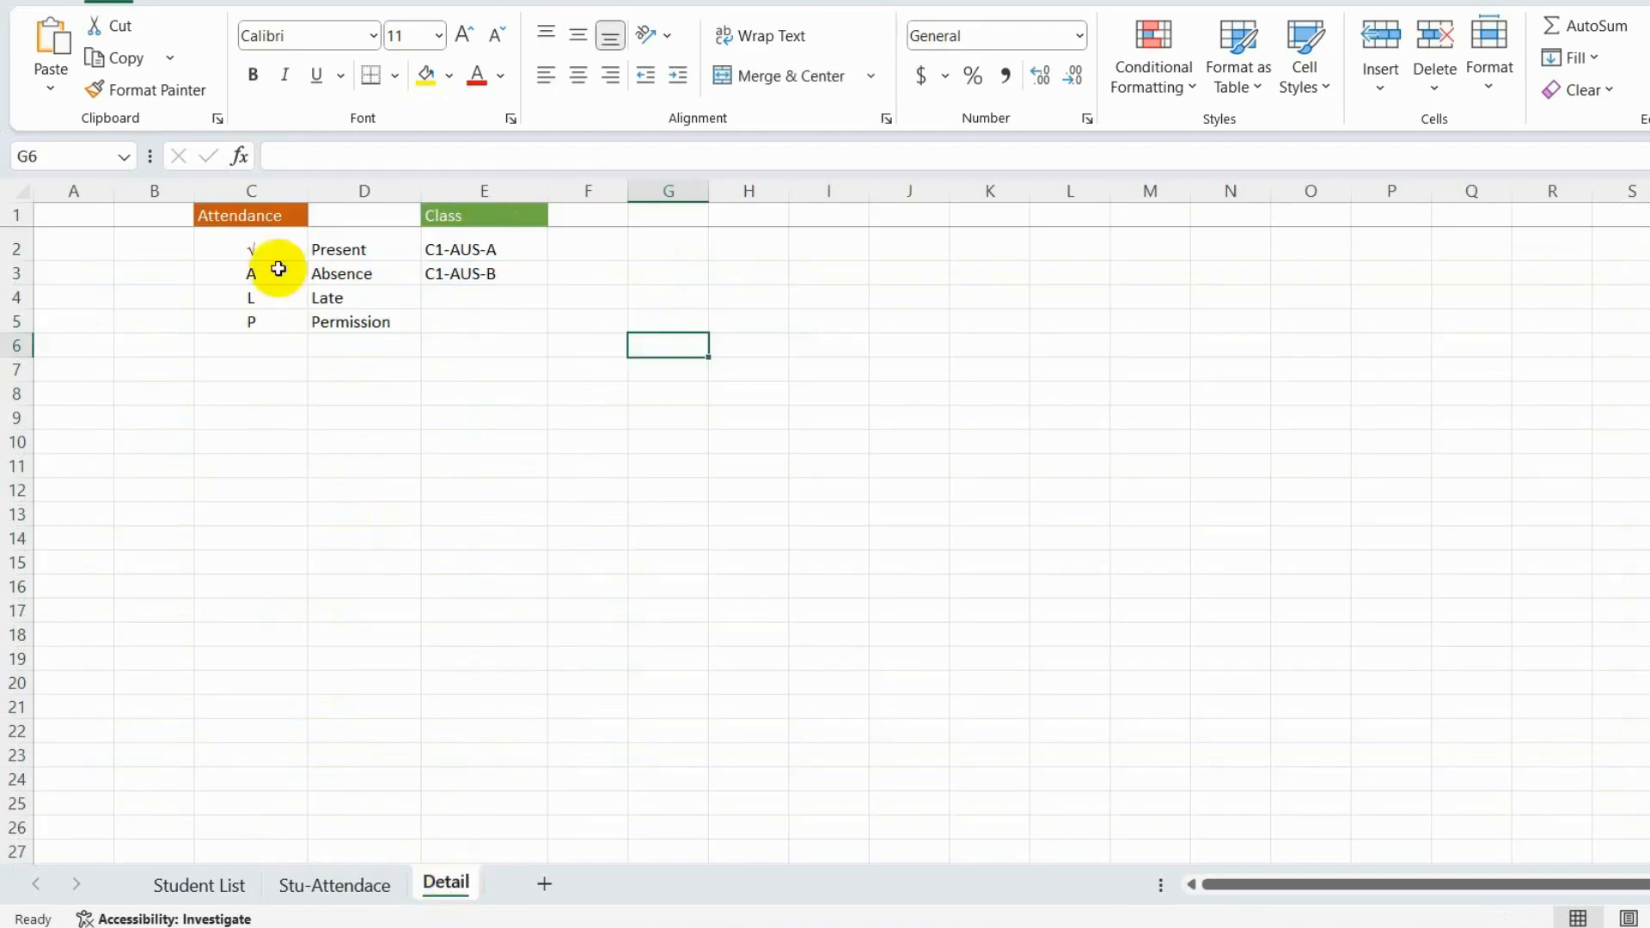
click(254, 213)
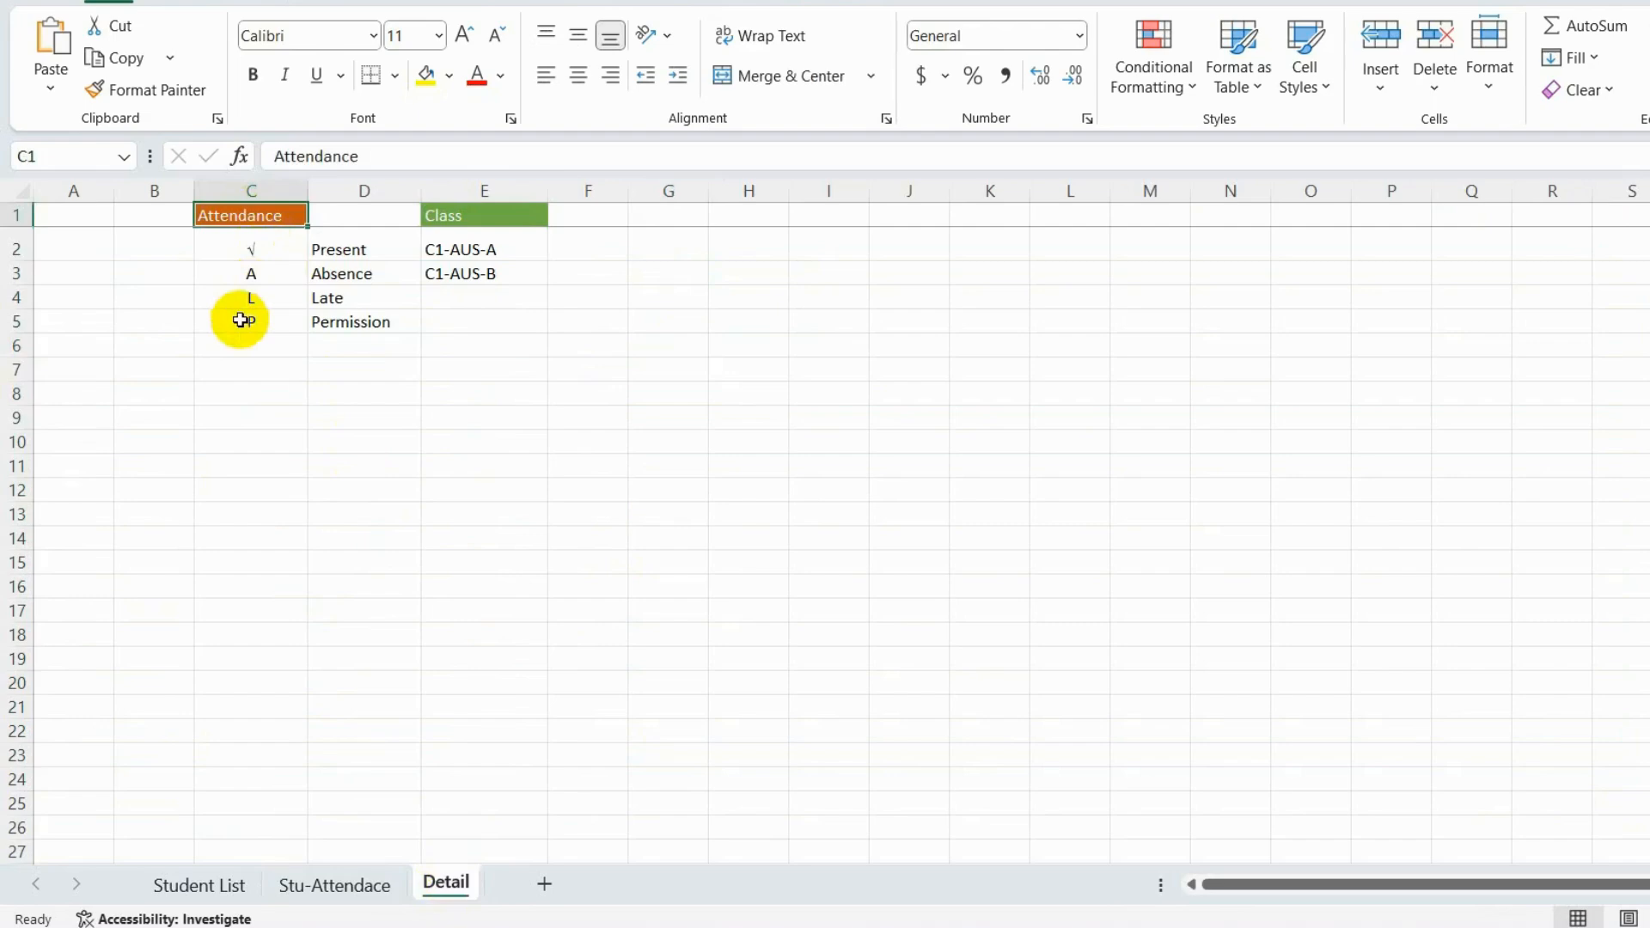
drag(251, 250, 260, 347)
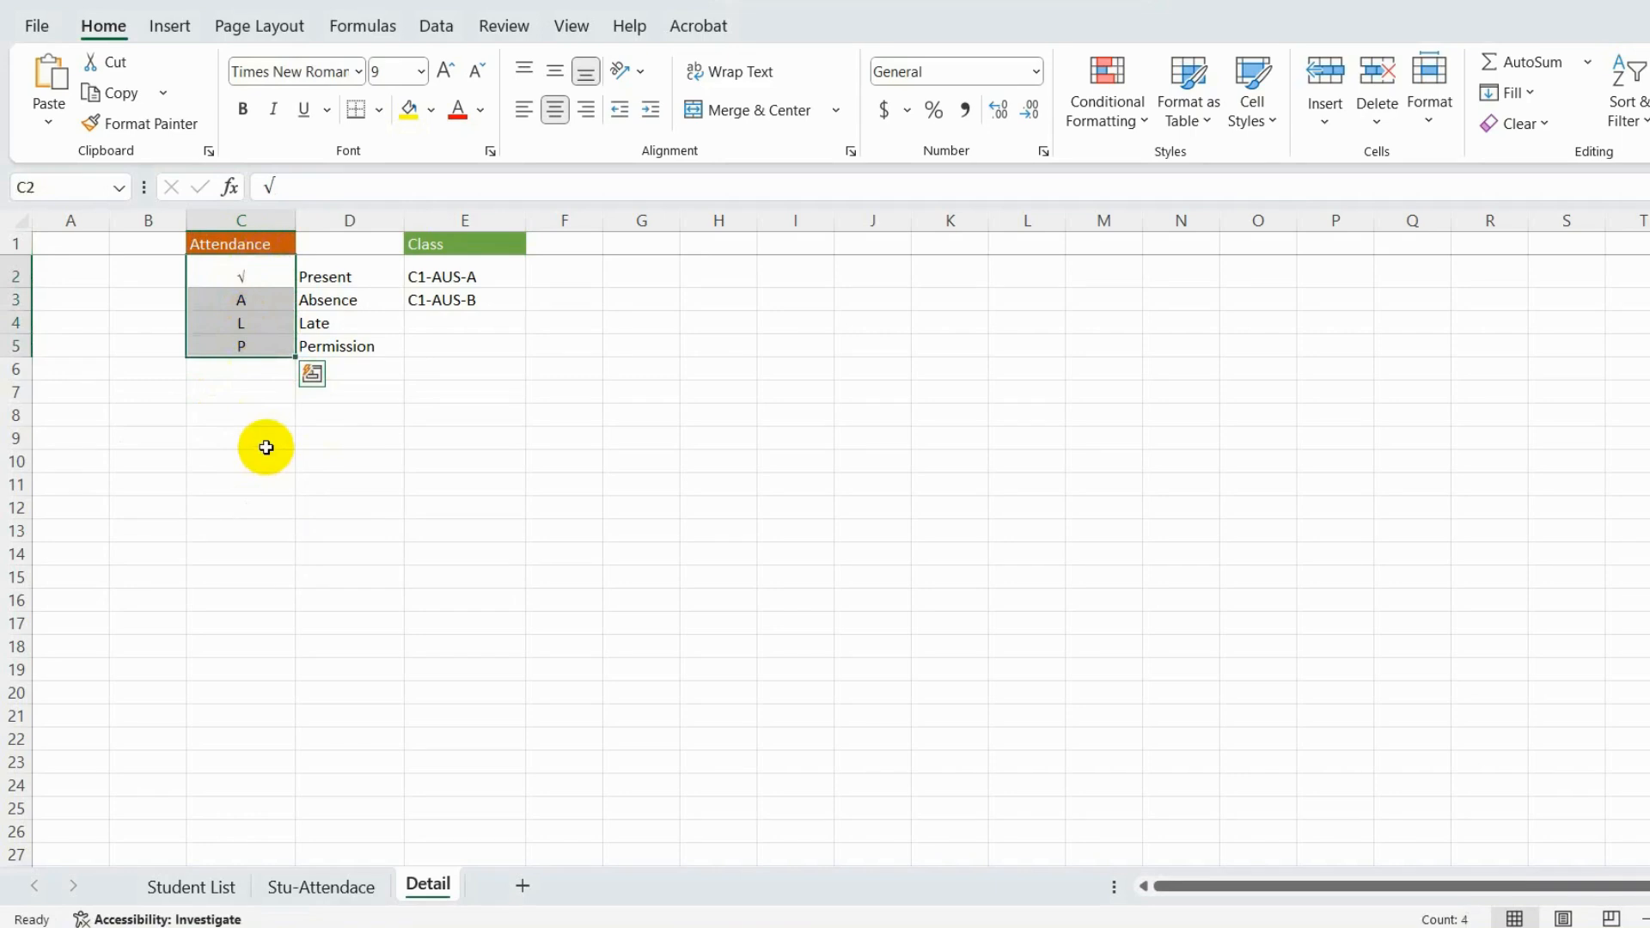
click(366, 27)
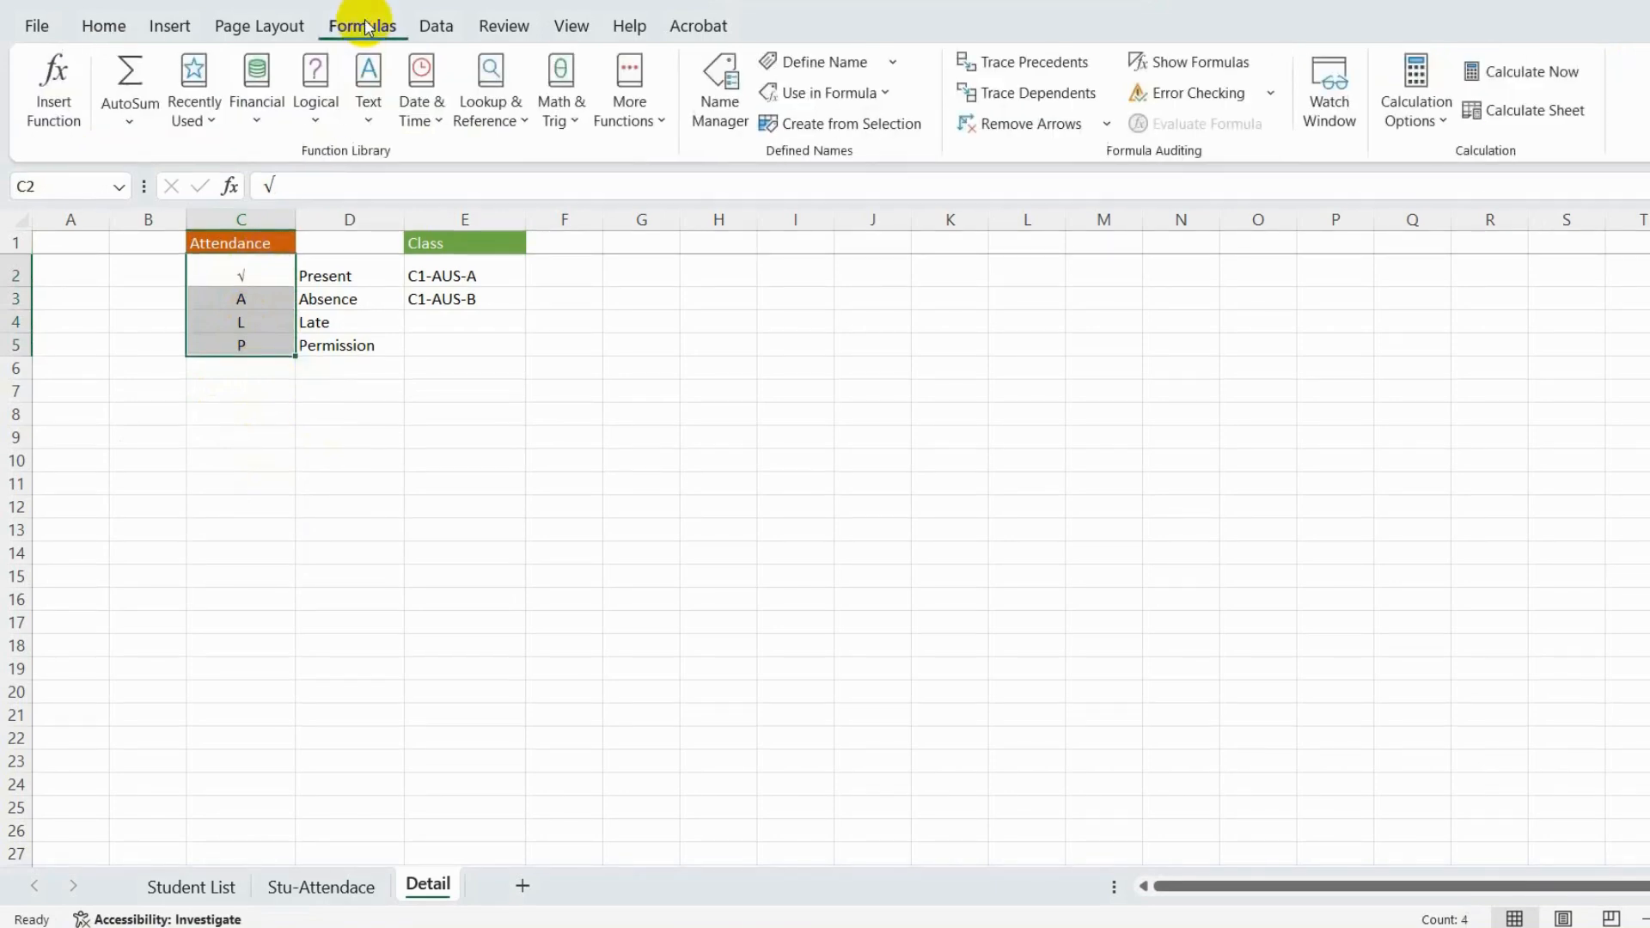
click(727, 79)
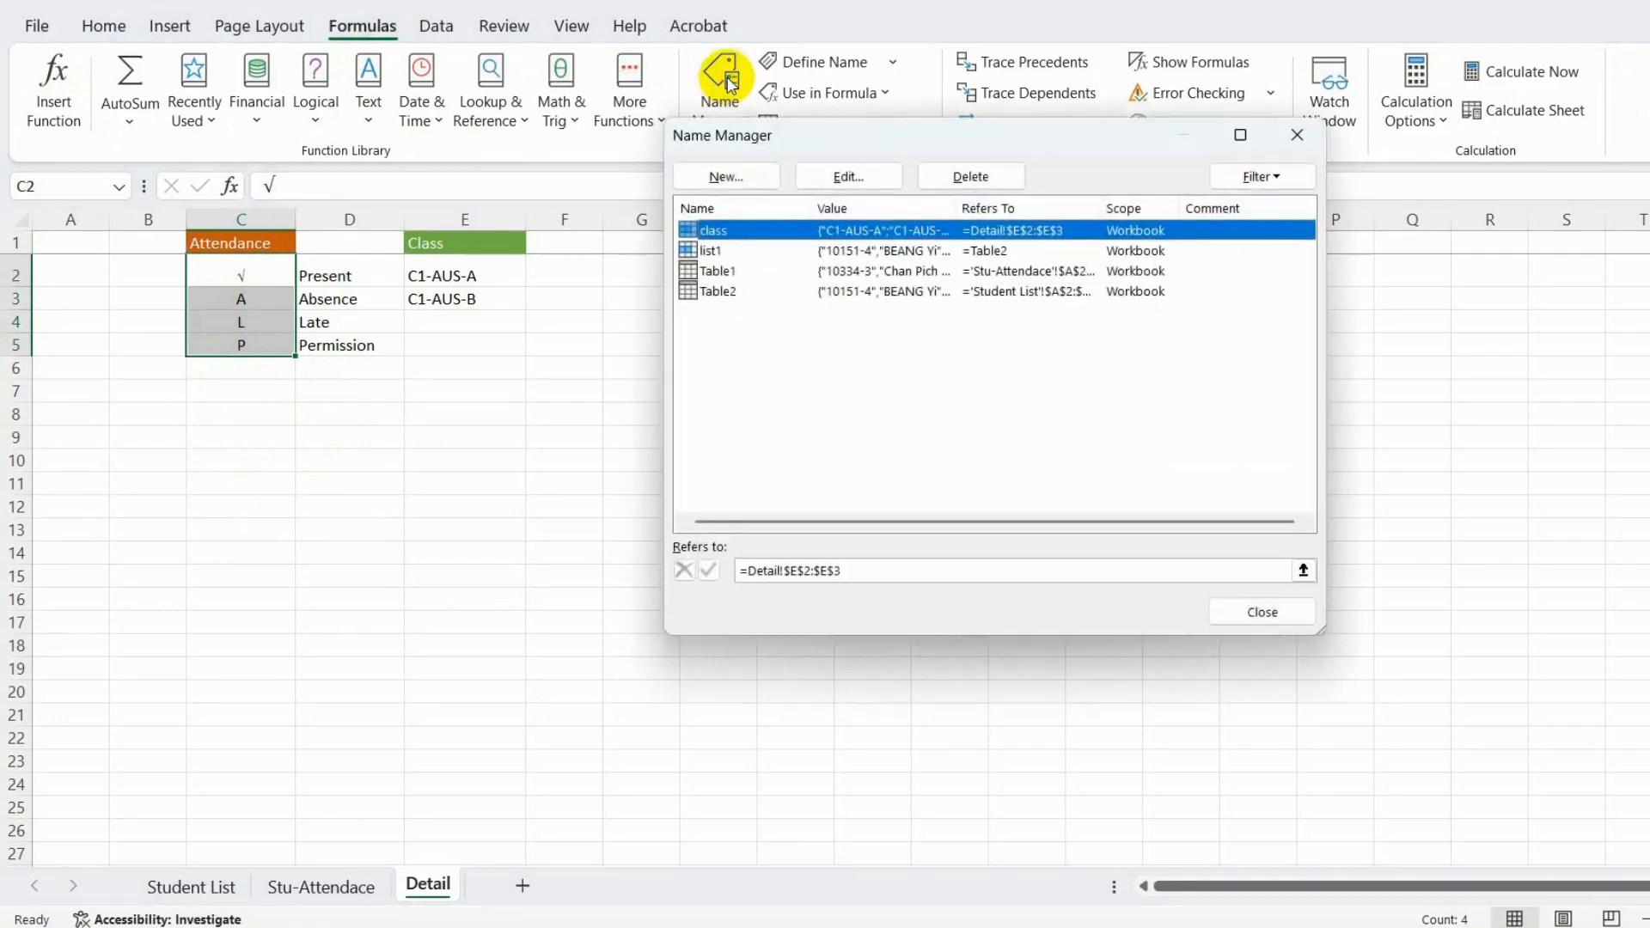
click(725, 176)
drag(918, 259, 703, 289)
click(721, 324)
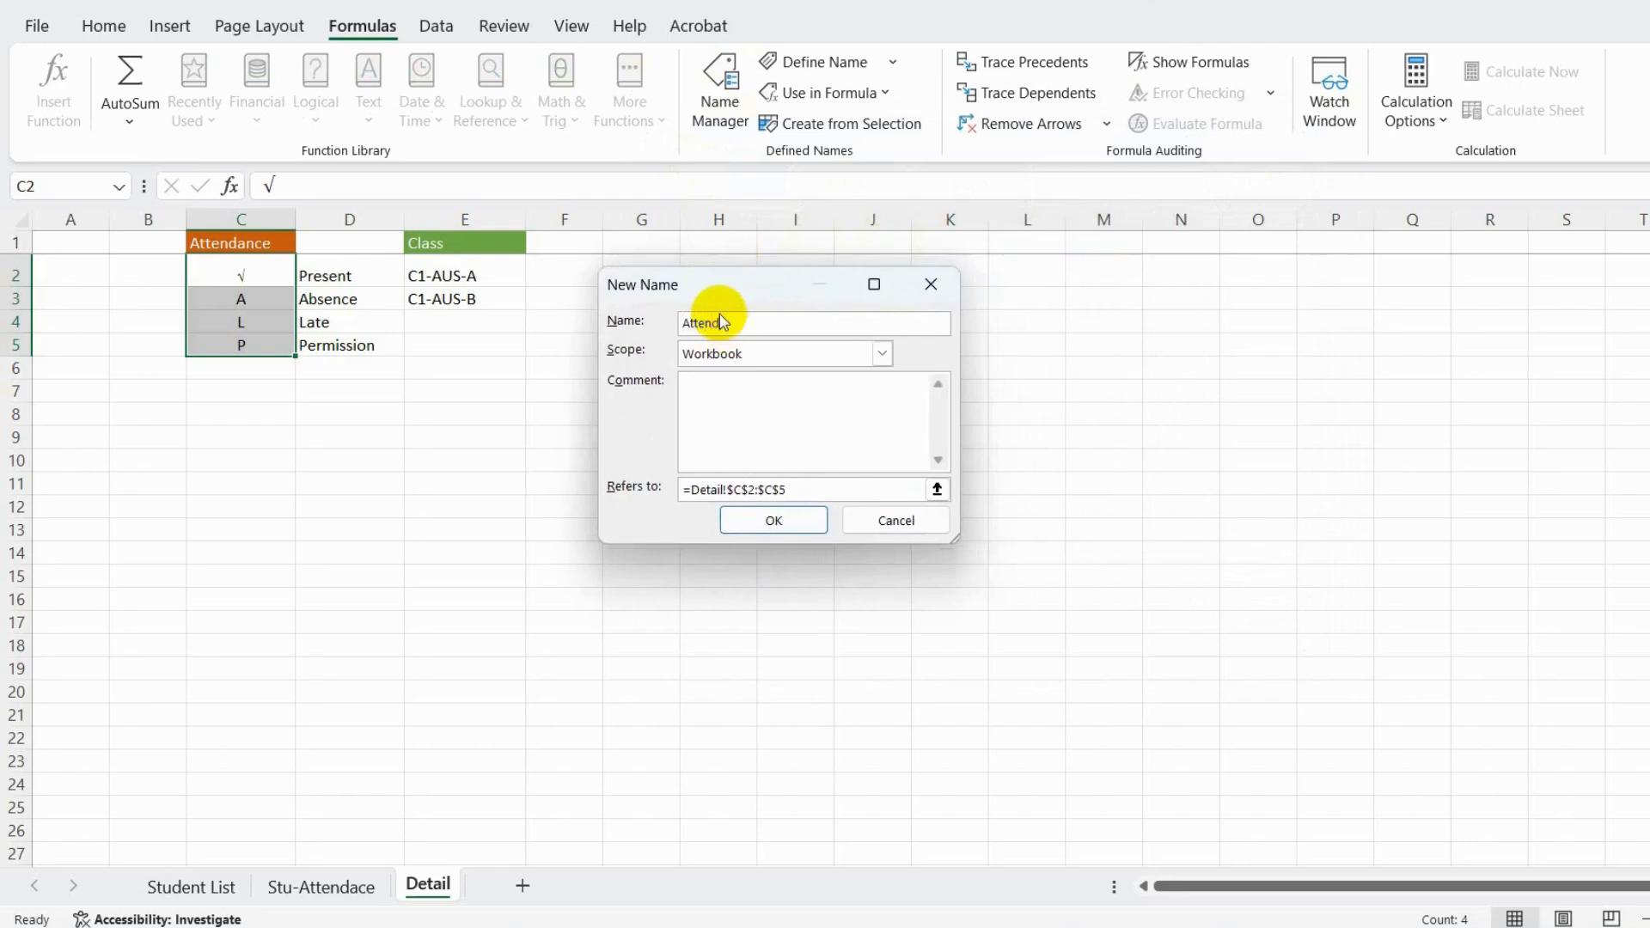
text(Attendance)
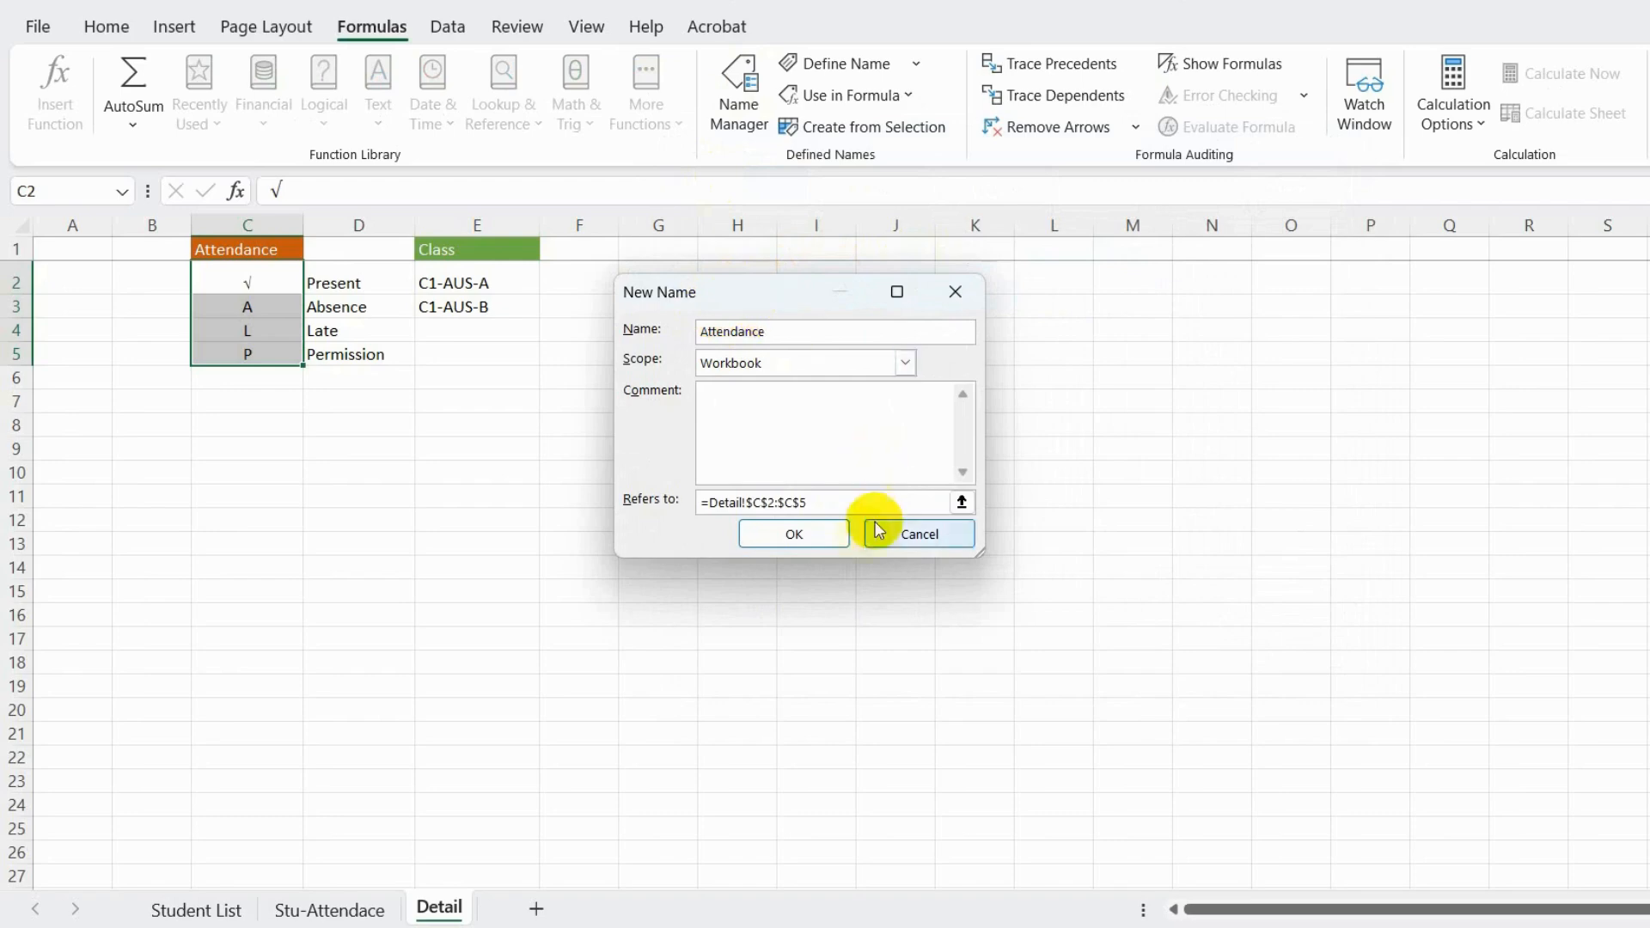
click(794, 535)
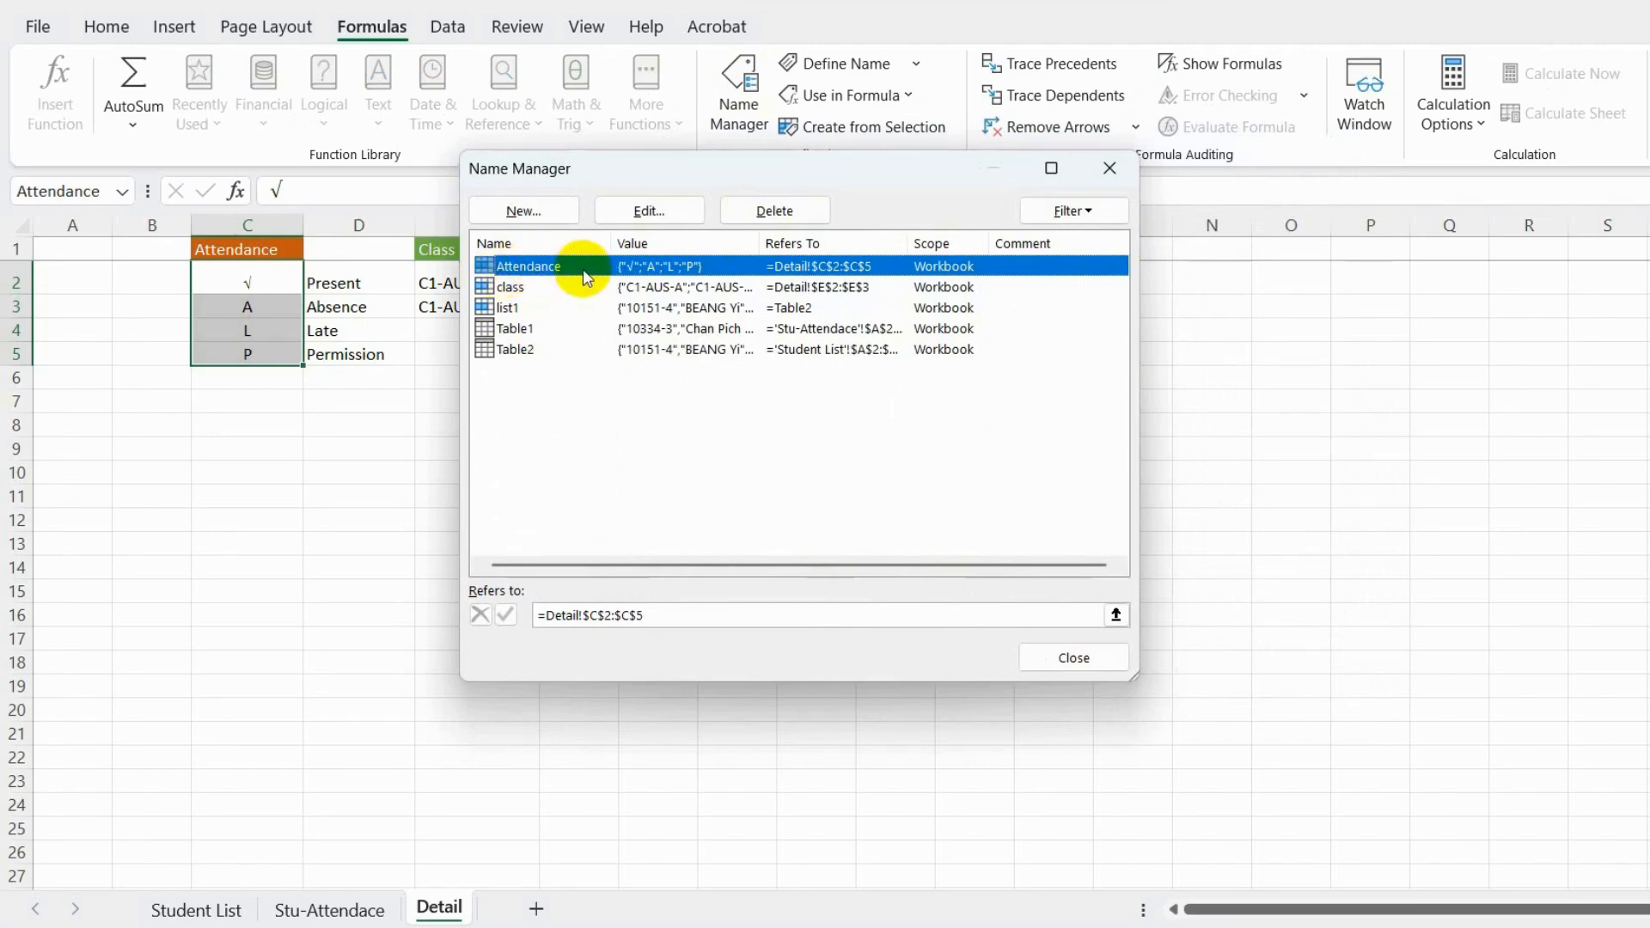
click(1078, 657)
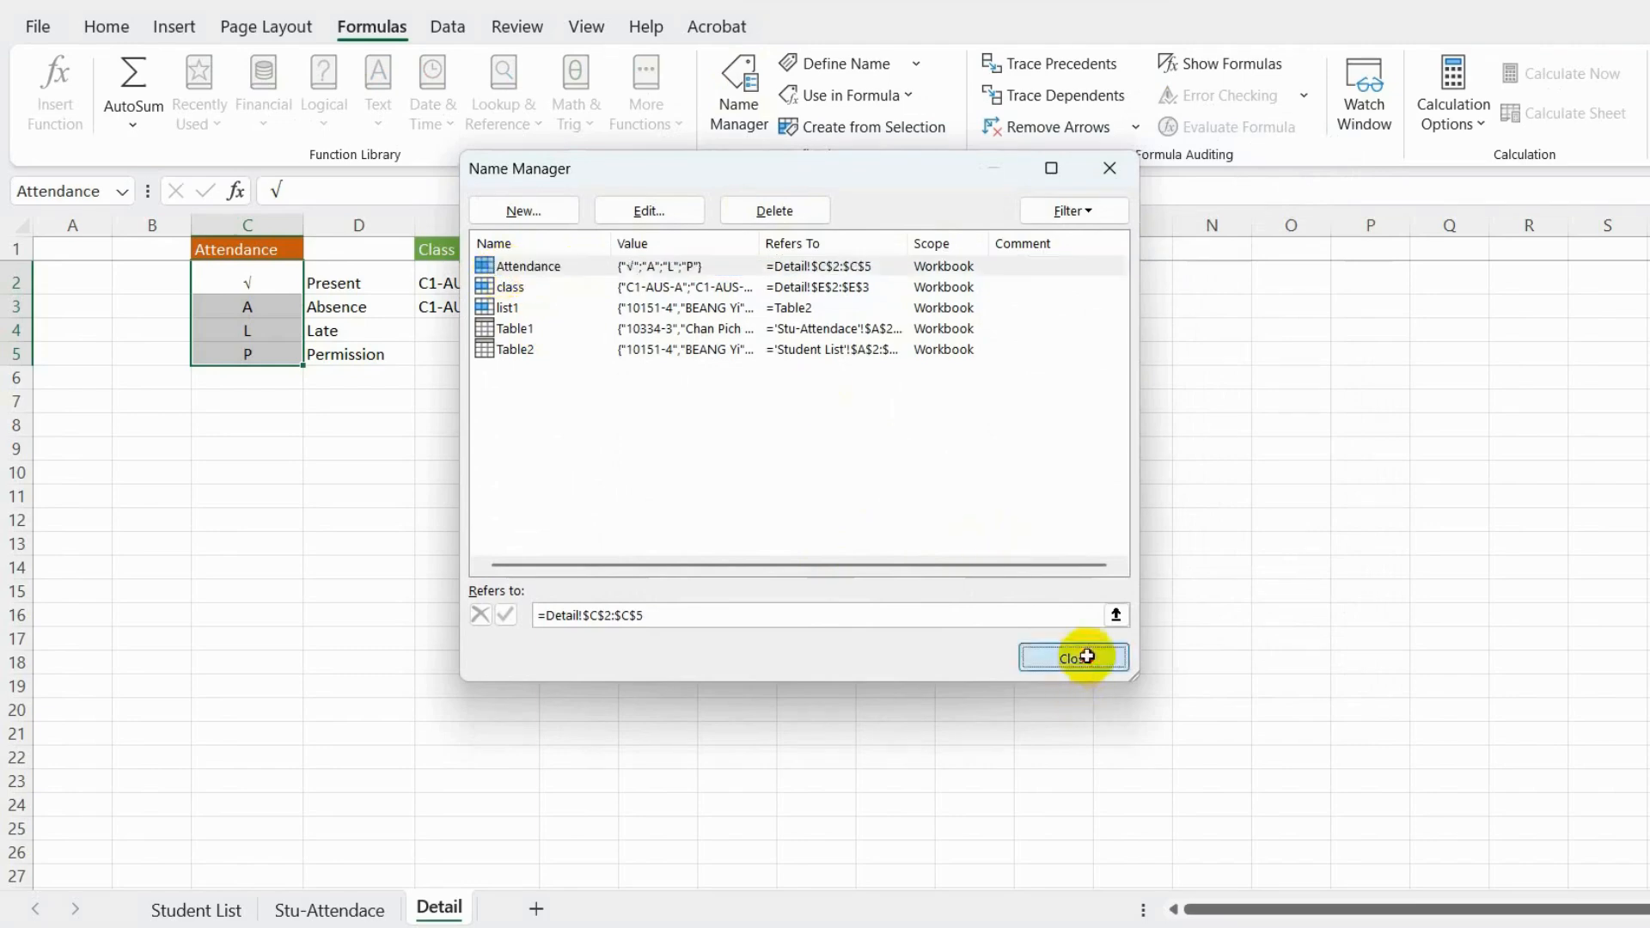
click(224, 420)
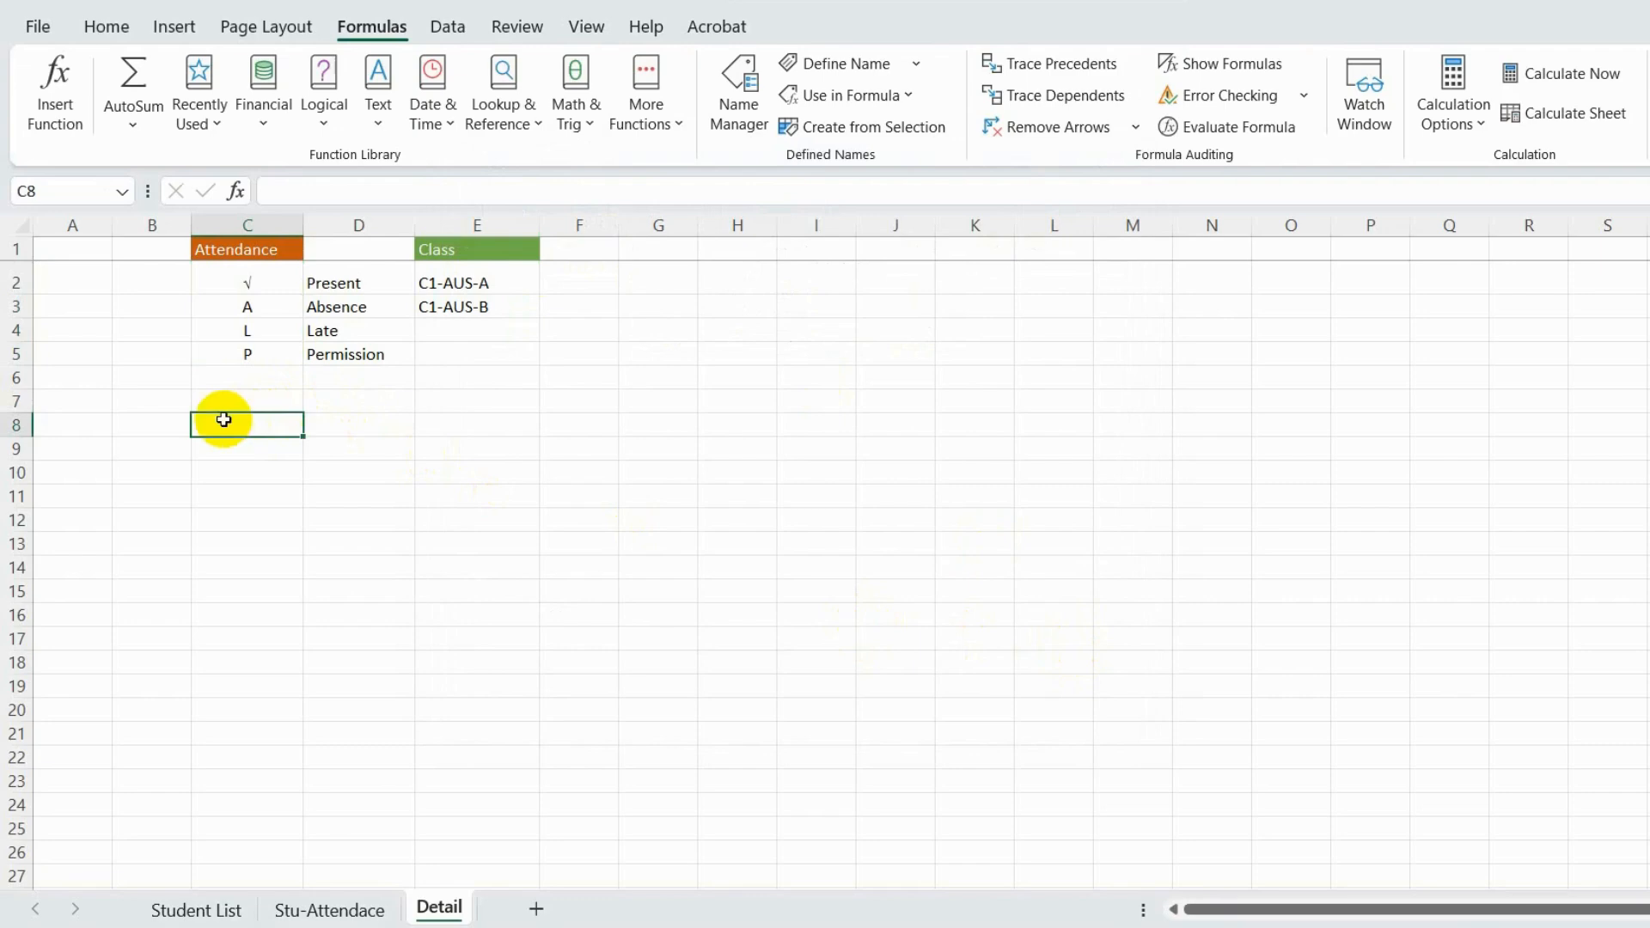
- Apply List data validation with the source =Attendance to F2:N26 on the Stu-Attendace sheet
click(332, 911)
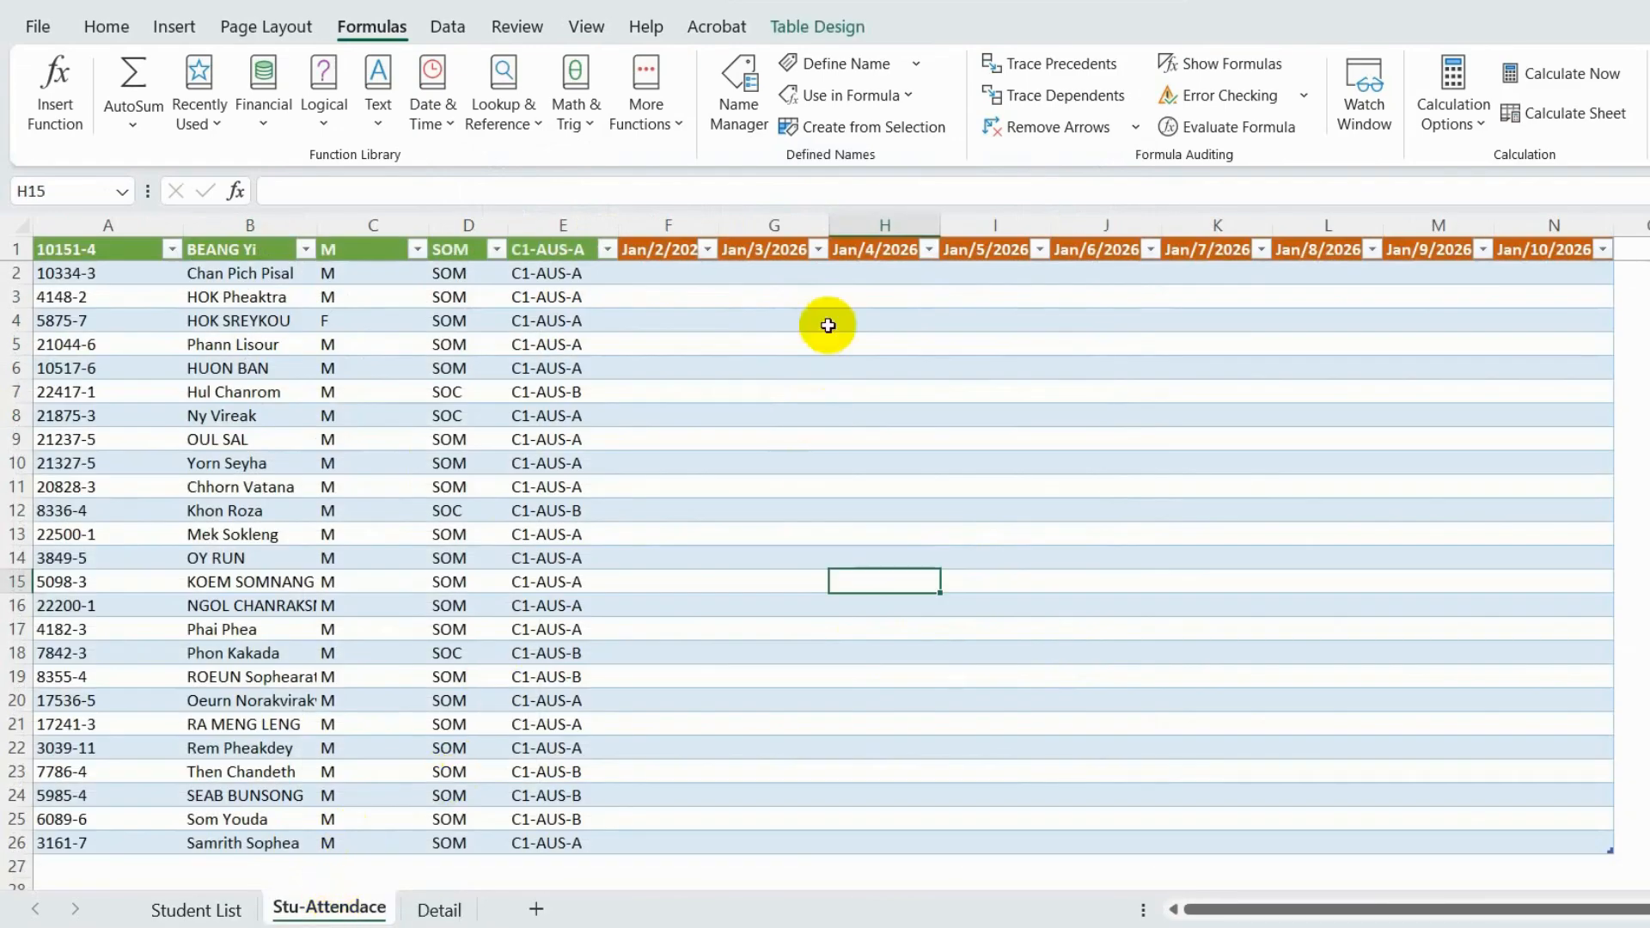
mouse_move(679, 283)
mouse_down()
mouse_move(1422, 372)
mouse_move(1543, 512)
mouse_move(1525, 851)
mouse_move(1521, 838)
mouse_up()
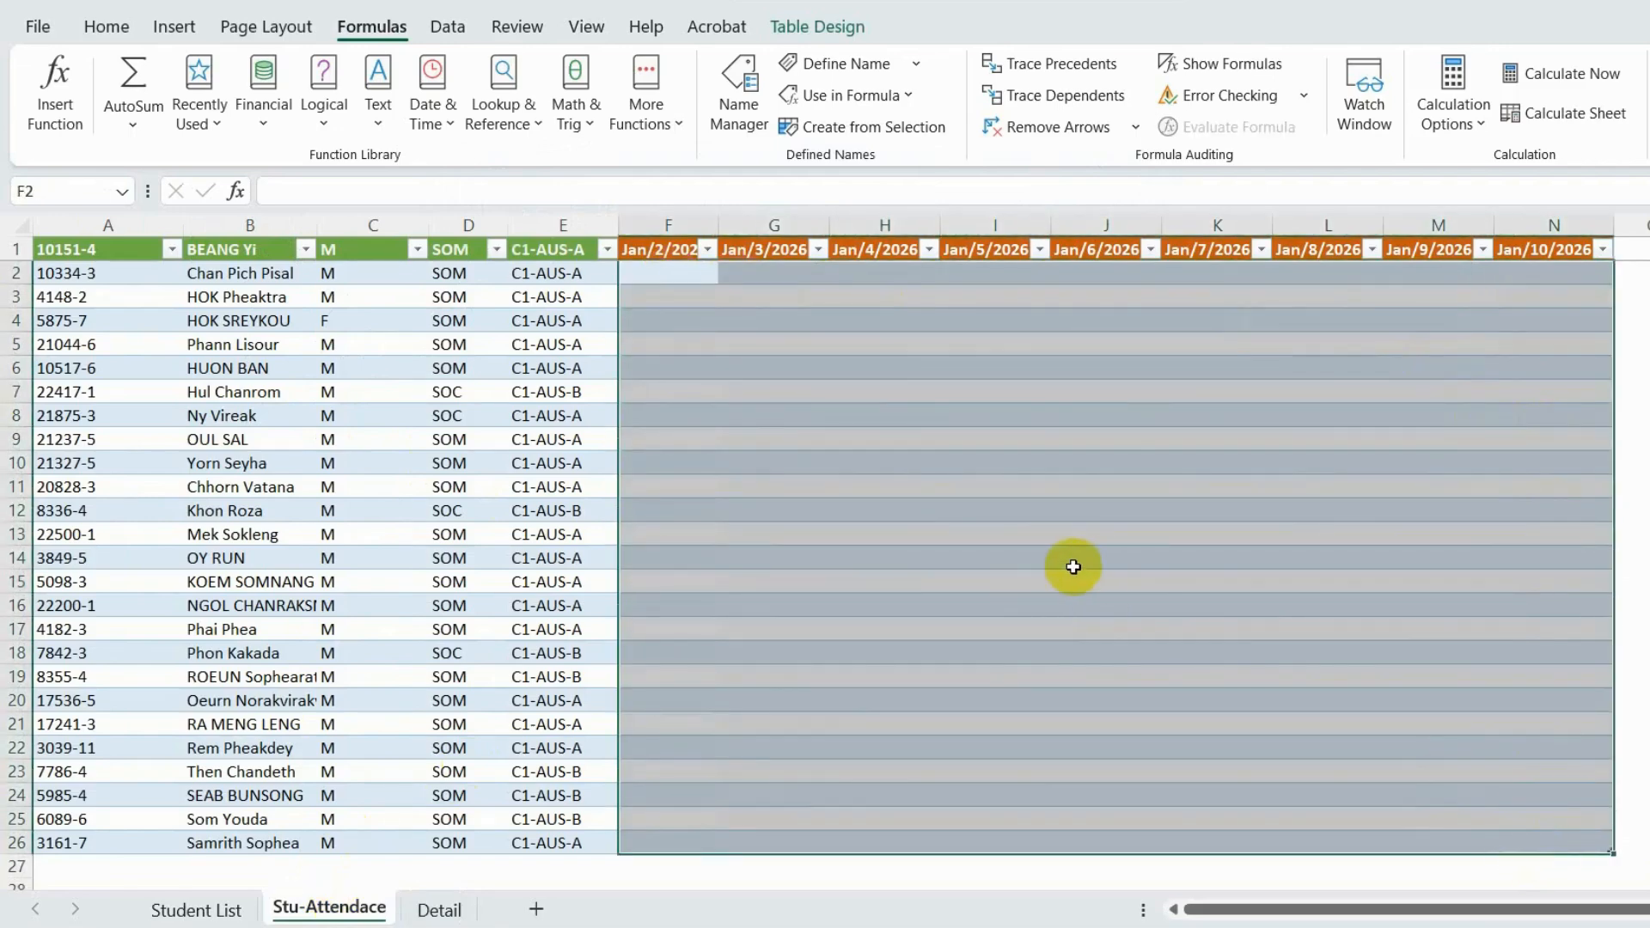
click(442, 31)
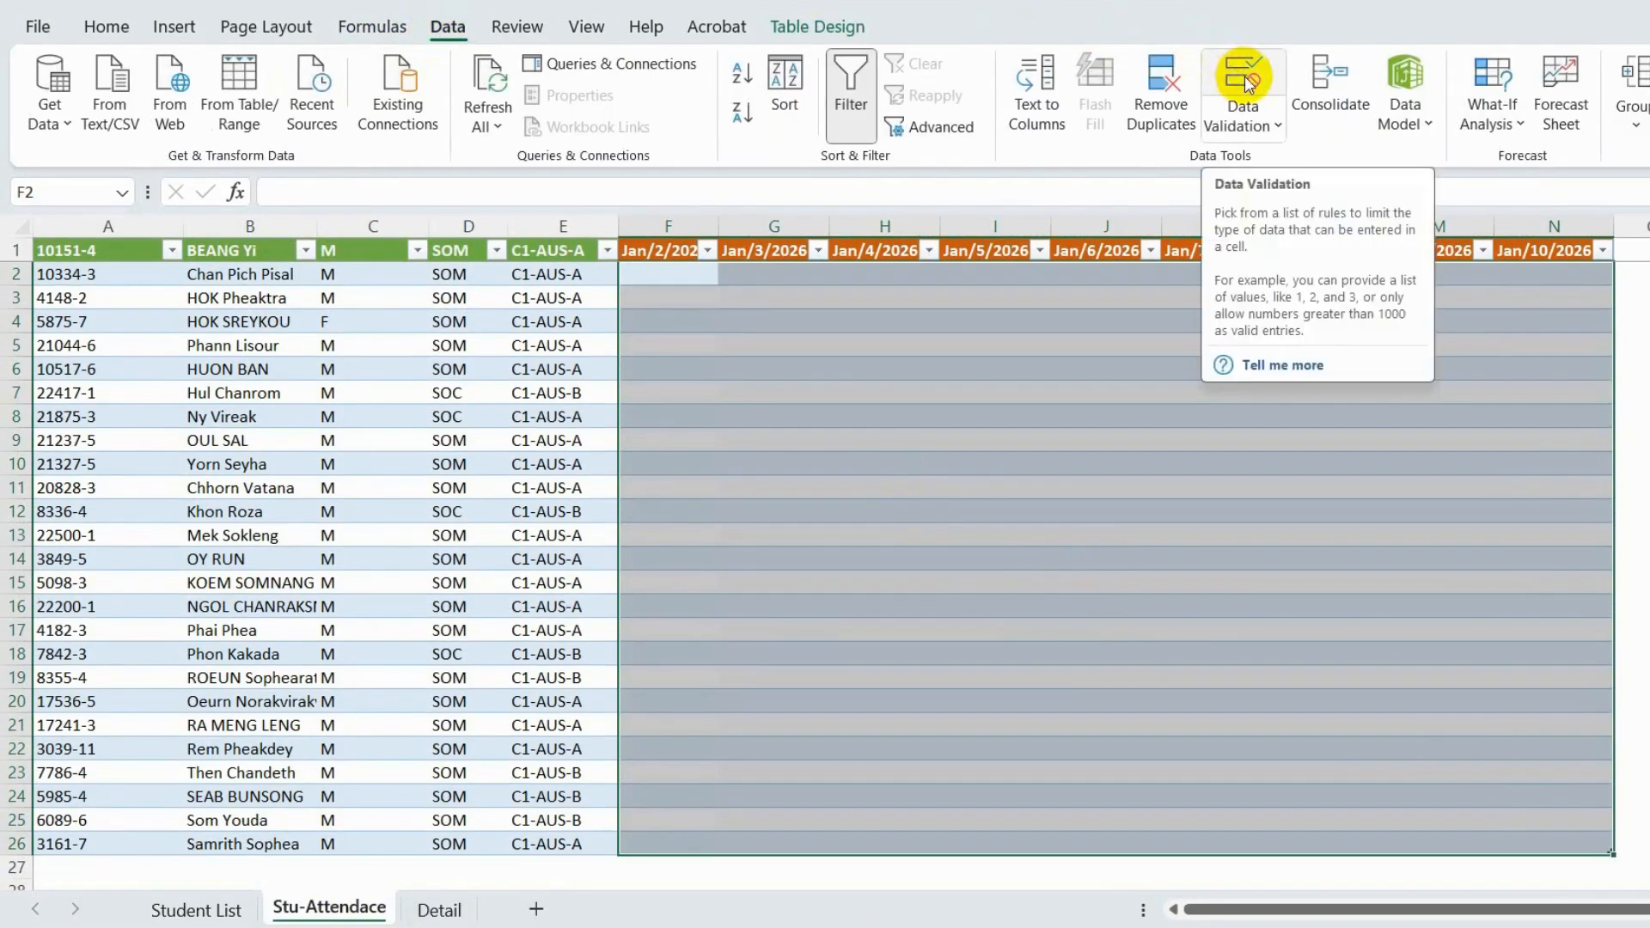
click(1244, 120)
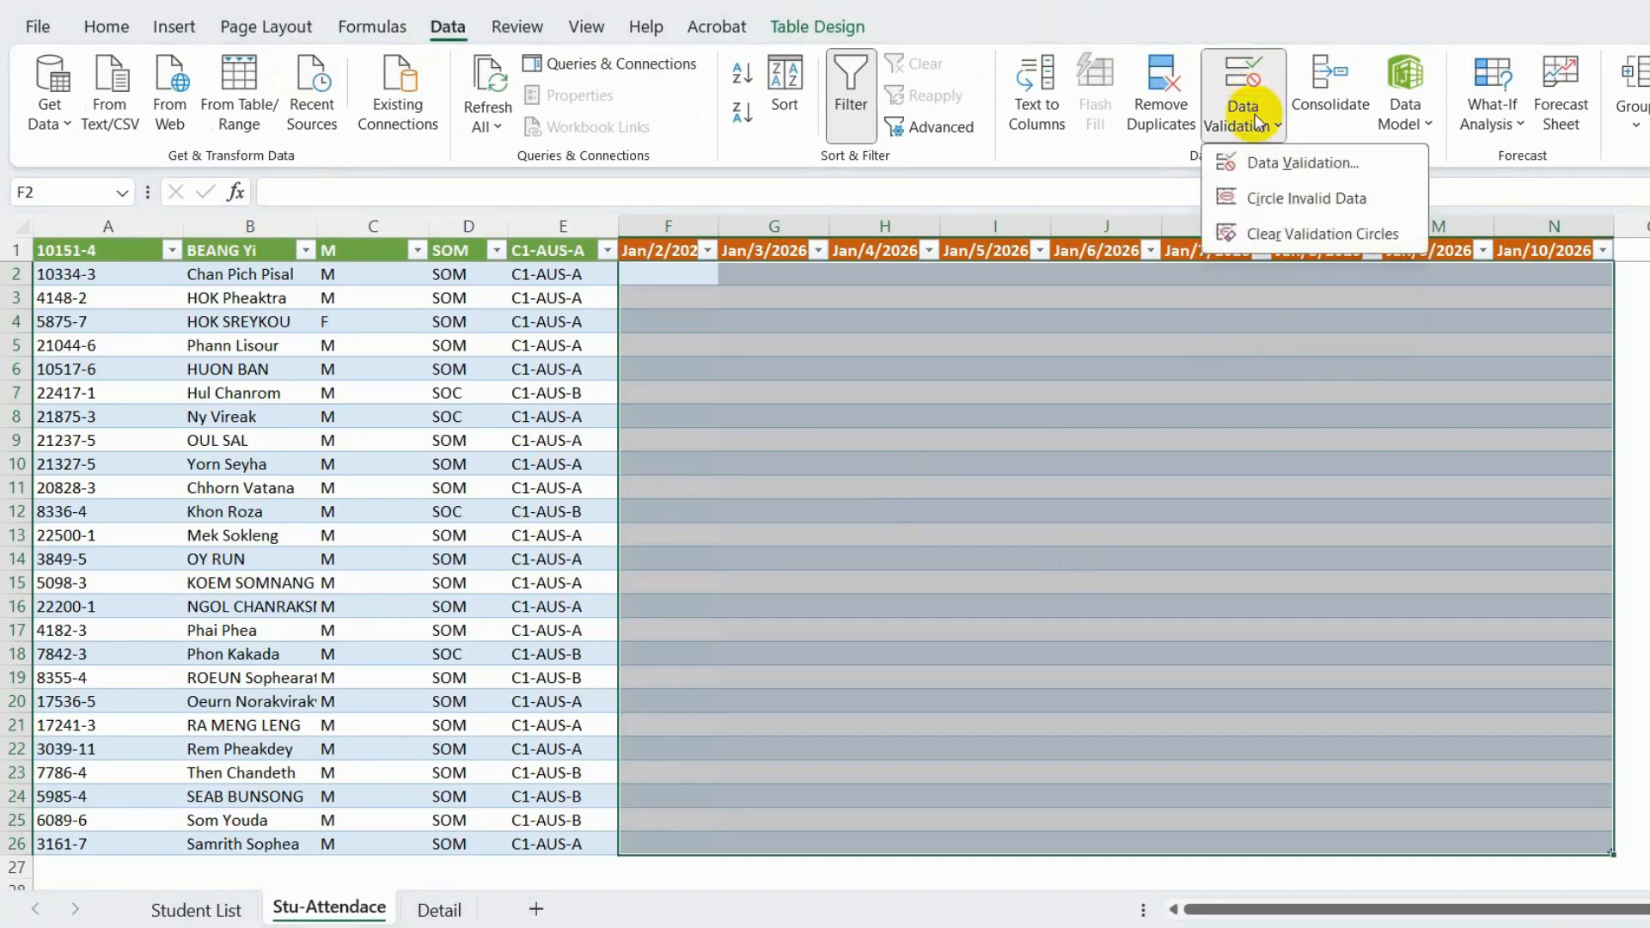
click(1291, 167)
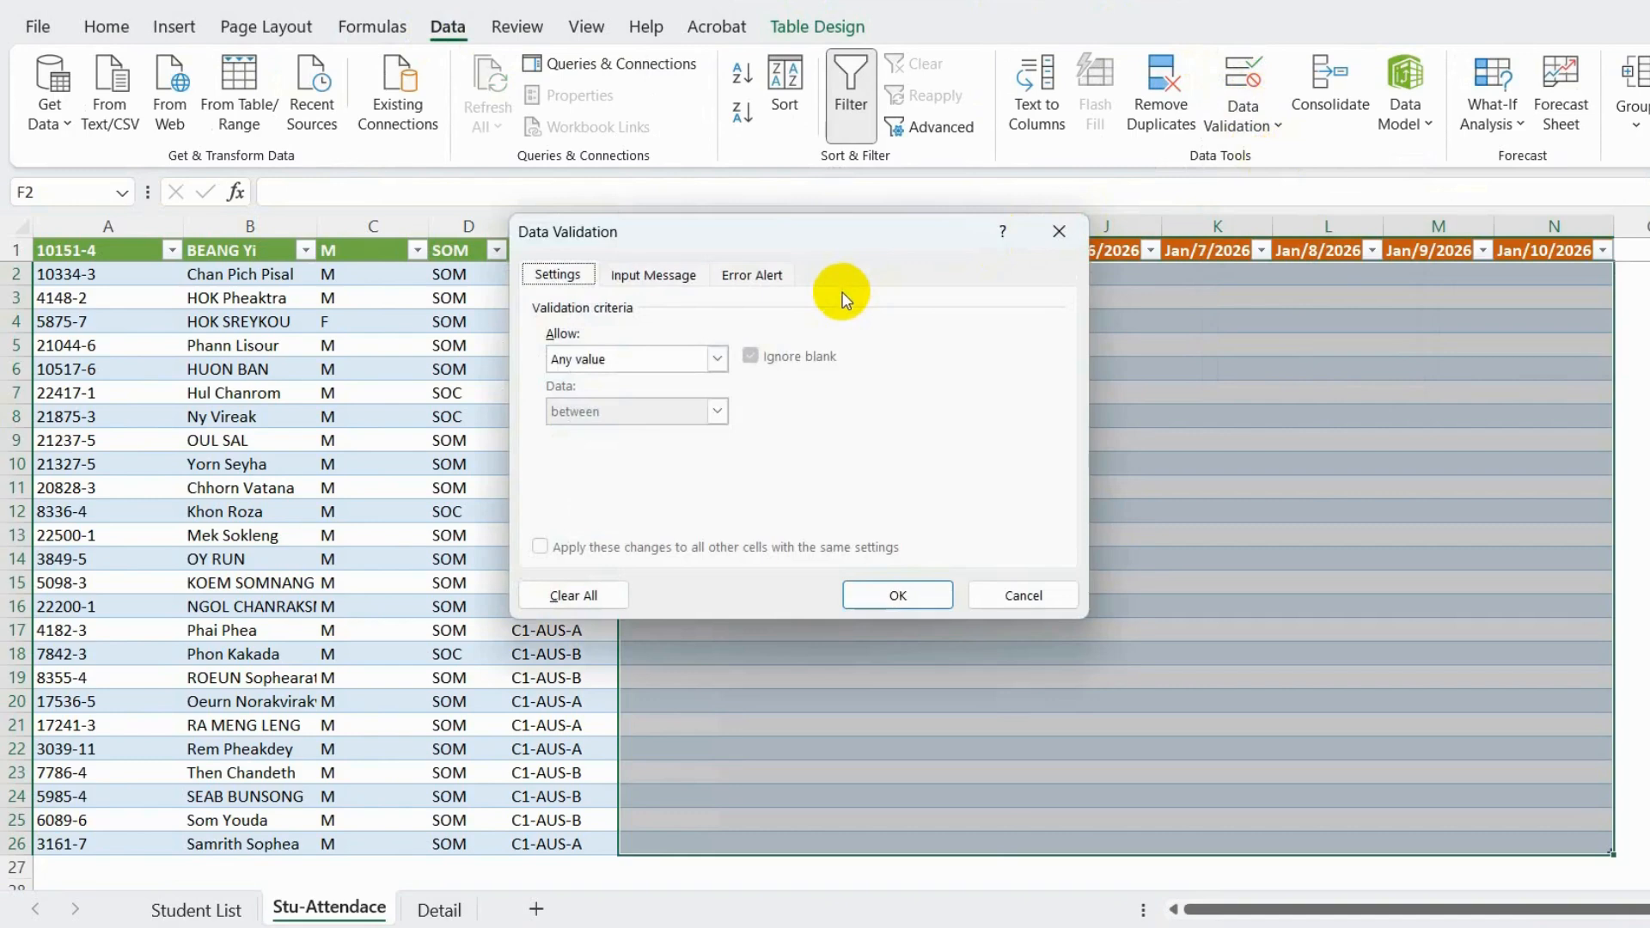
click(717, 359)
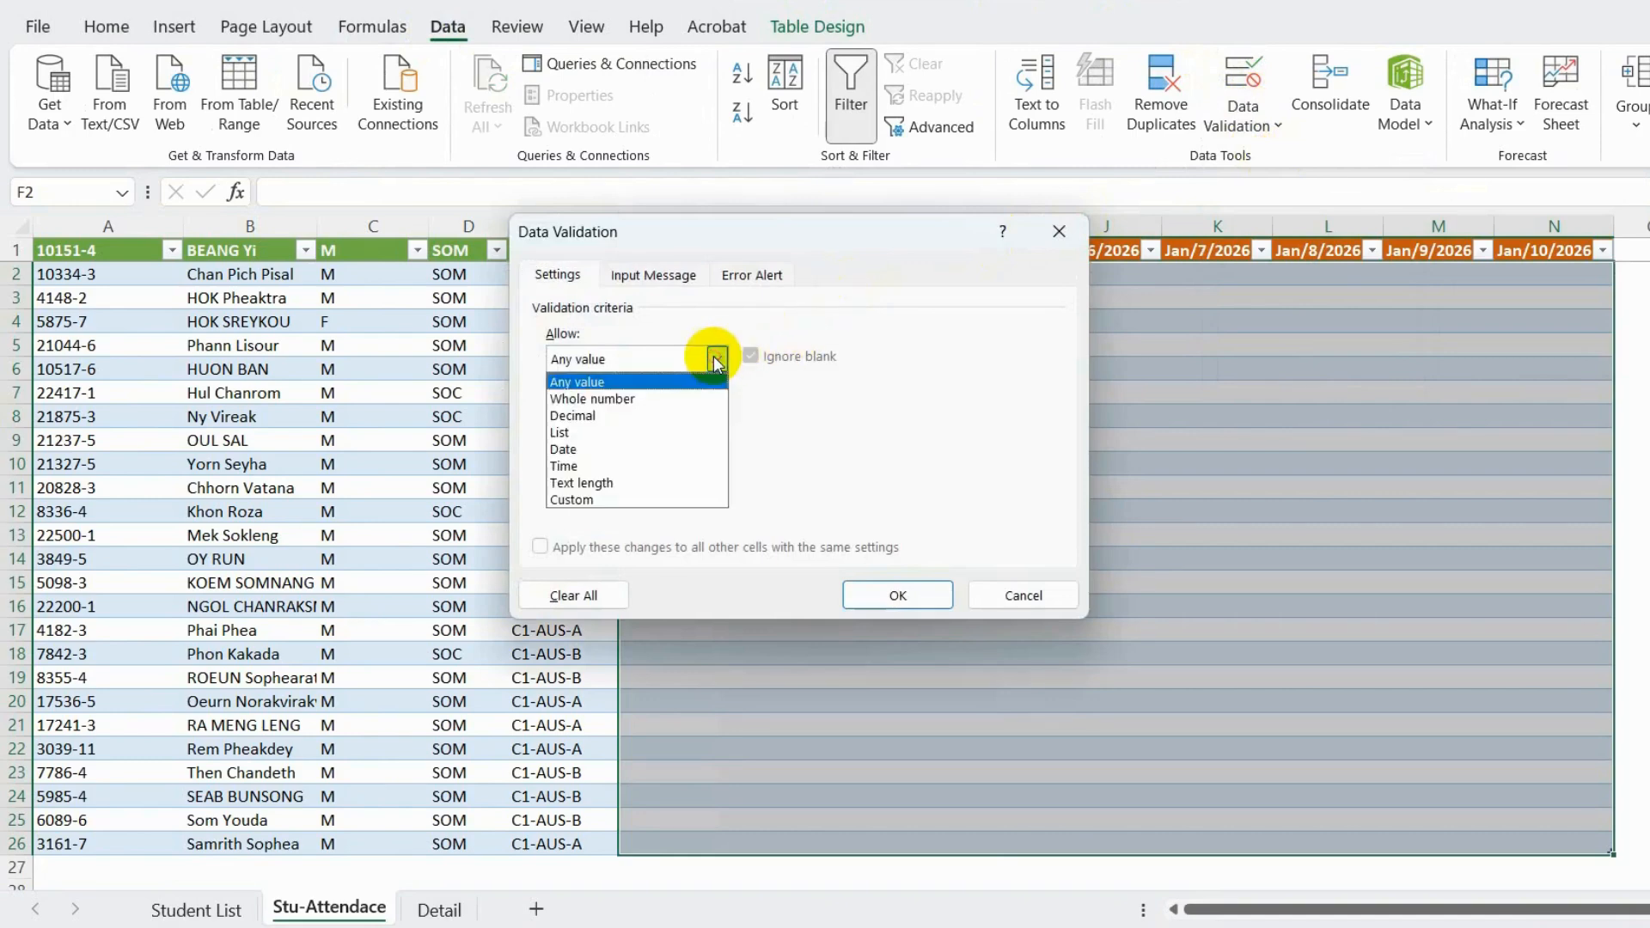
click(640, 439)
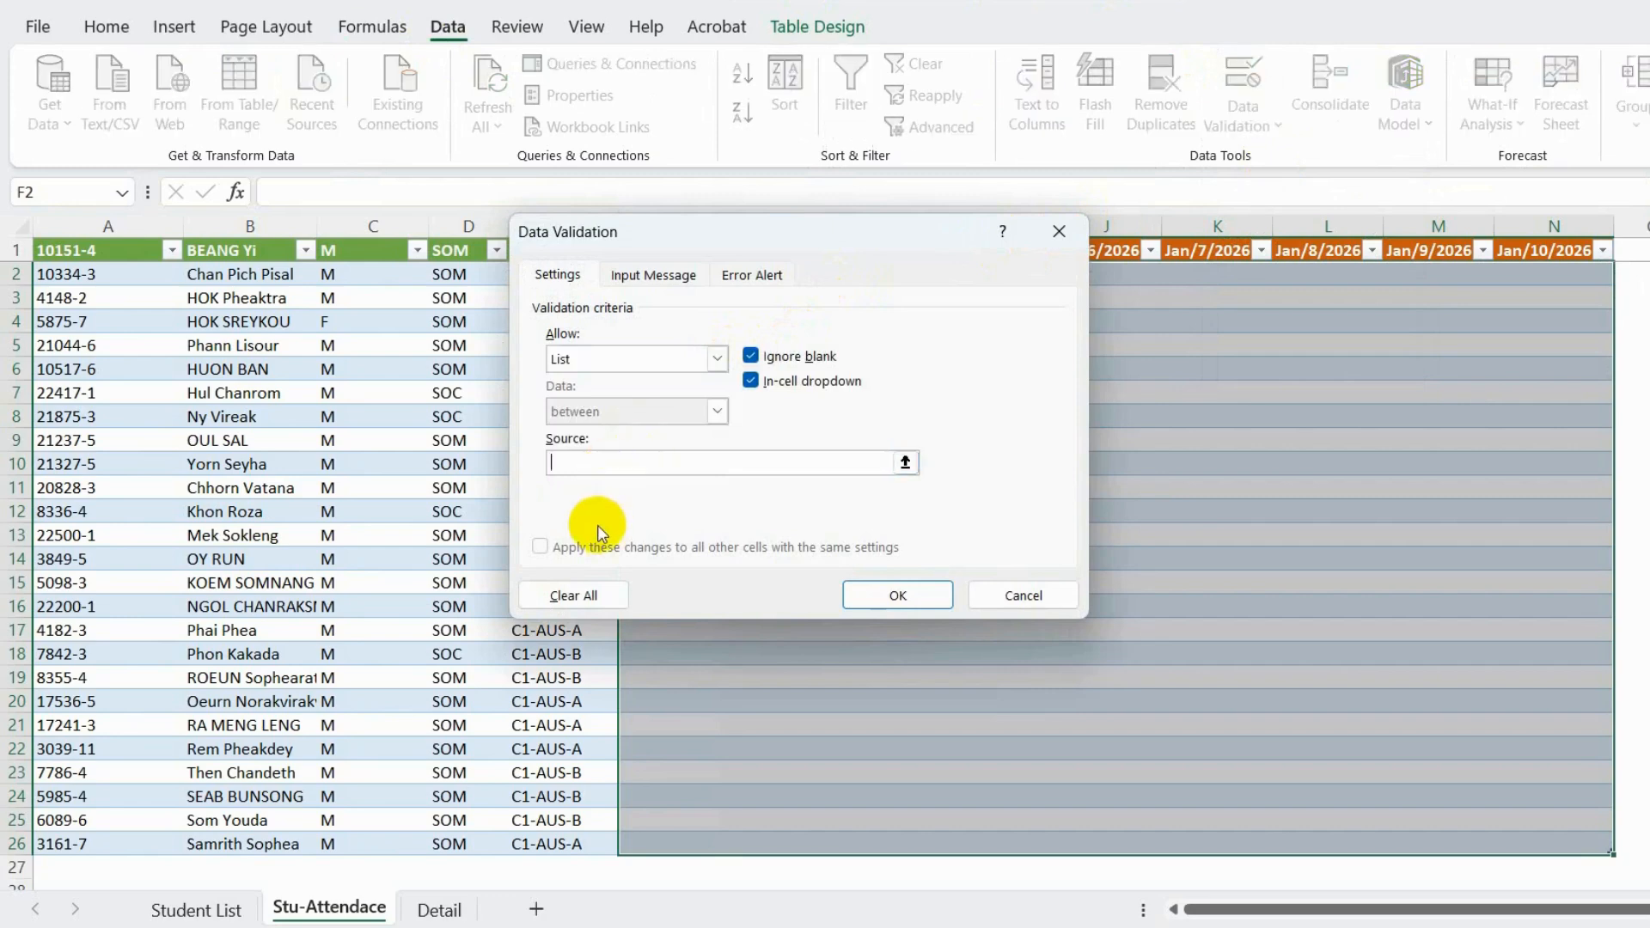
text(=Attendance)
click(897, 595)
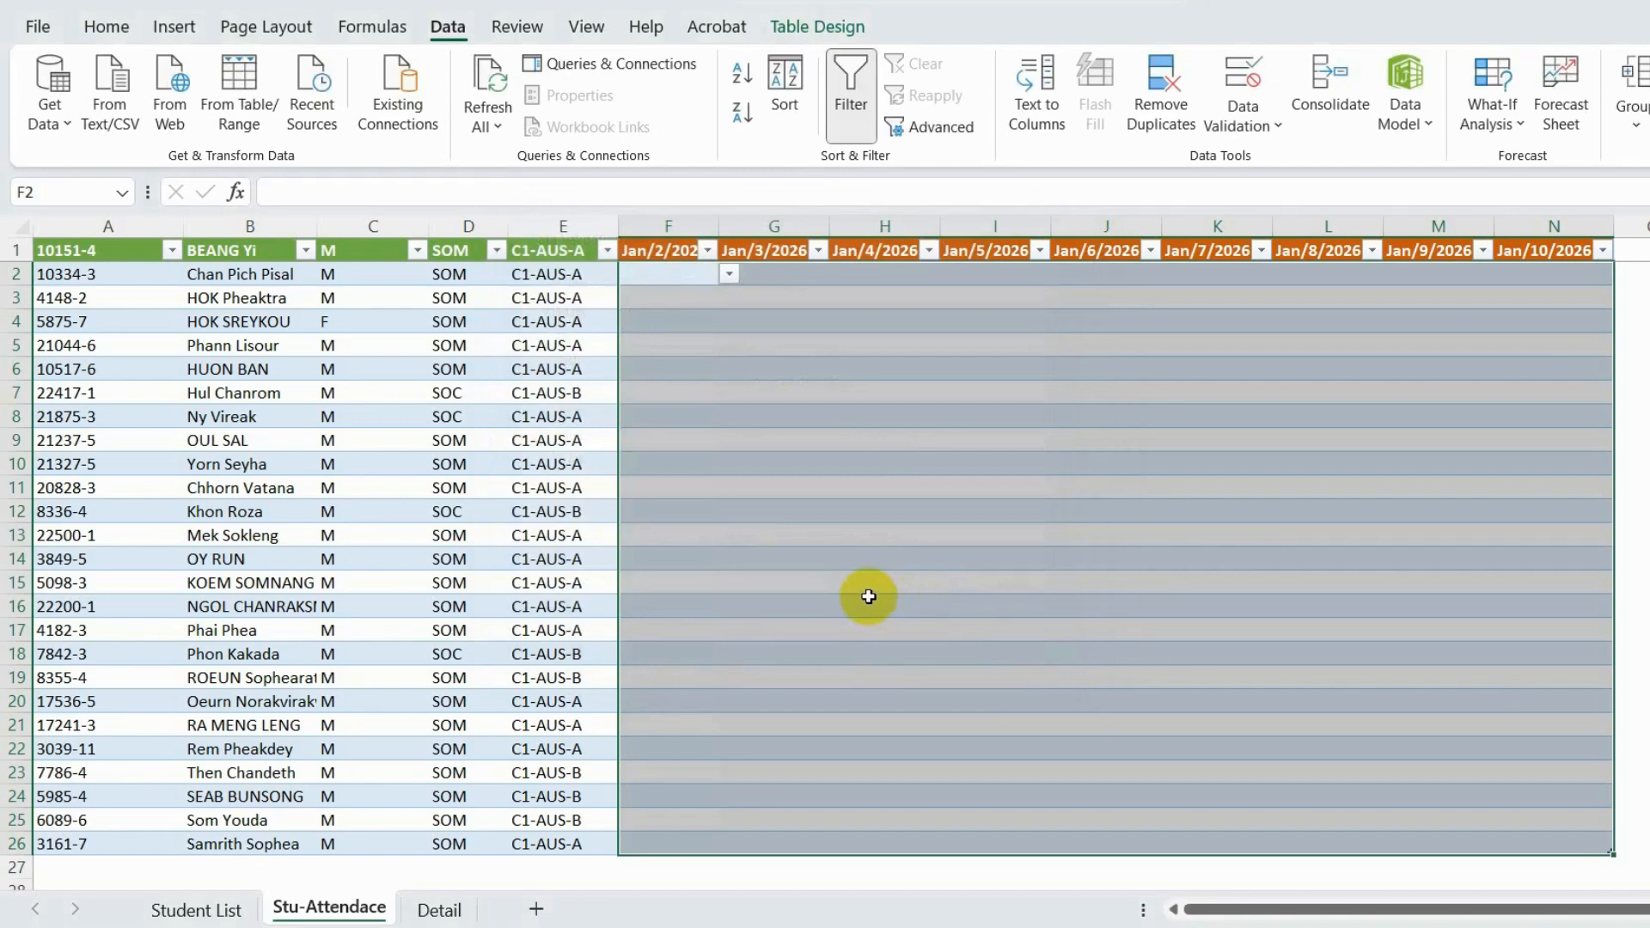
- Choose A in F2, √ in F3 and L in F4 from the dropdowns in the Jan/2/2026 column
click(711, 277)
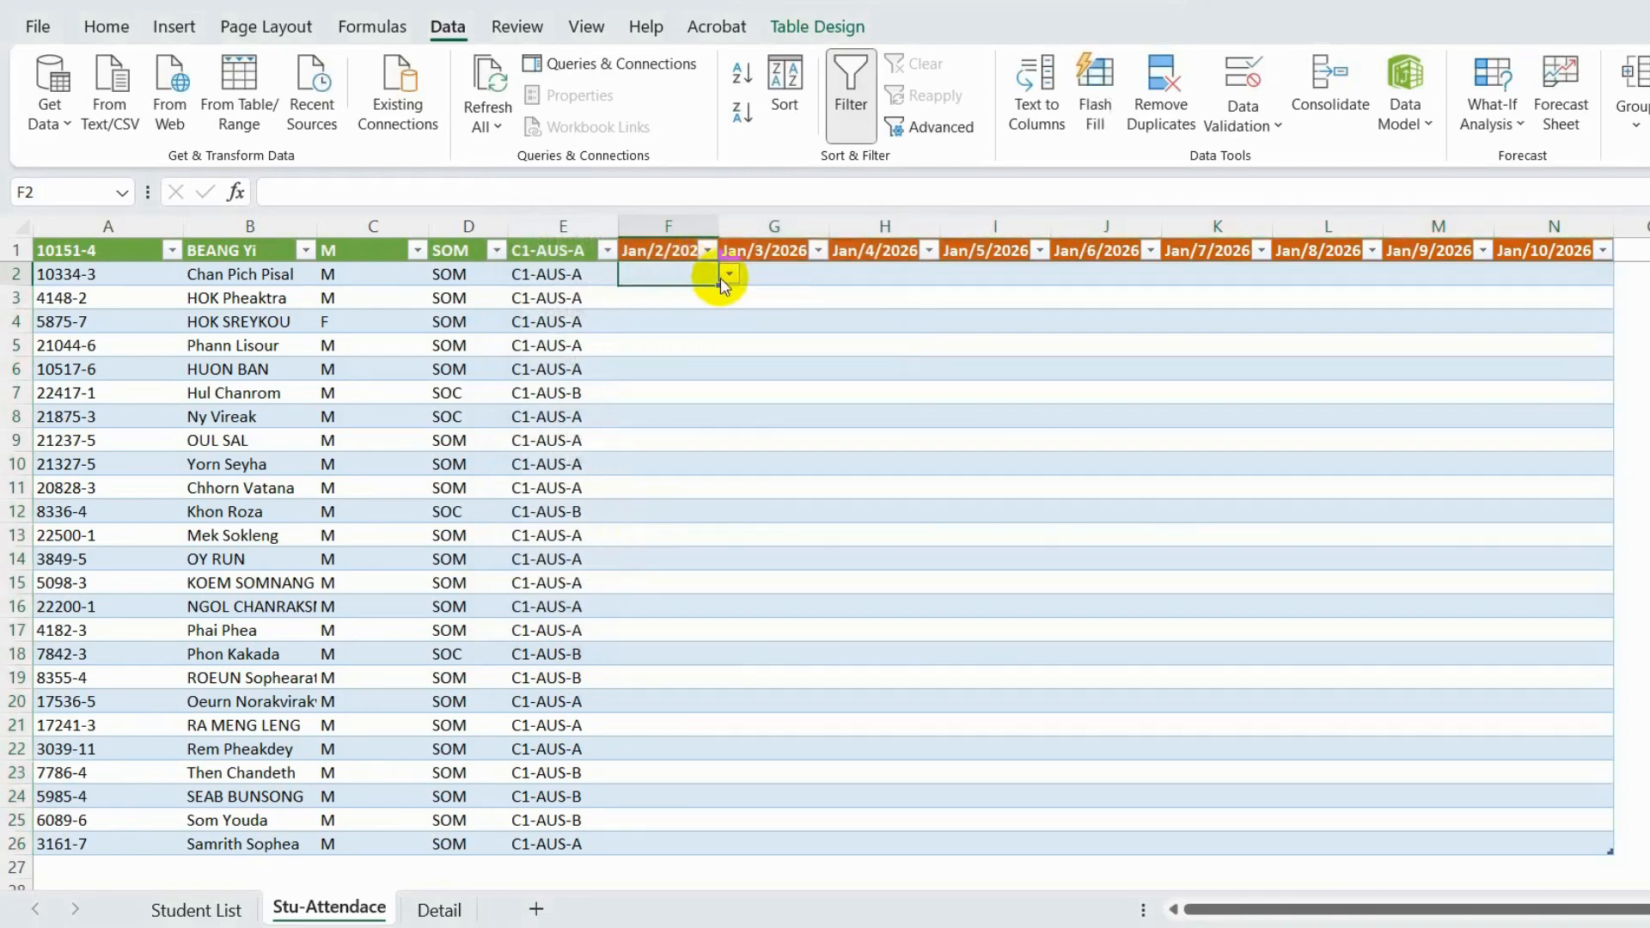
click(729, 275)
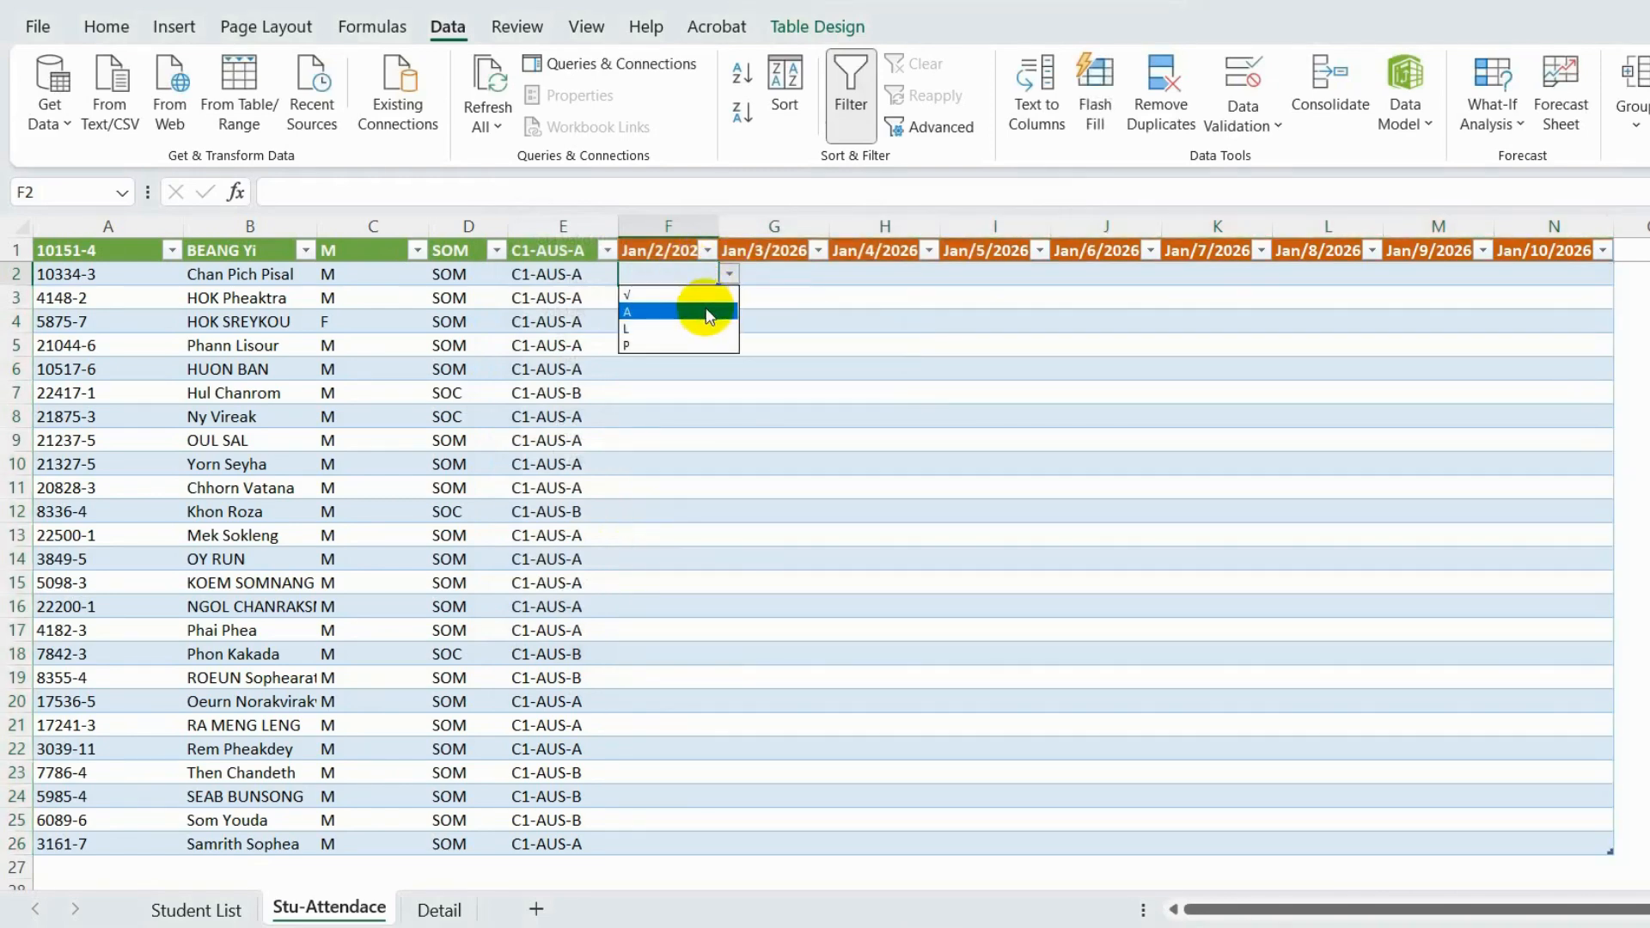
click(700, 298)
click(700, 297)
click(729, 299)
click(689, 316)
click(690, 318)
click(729, 322)
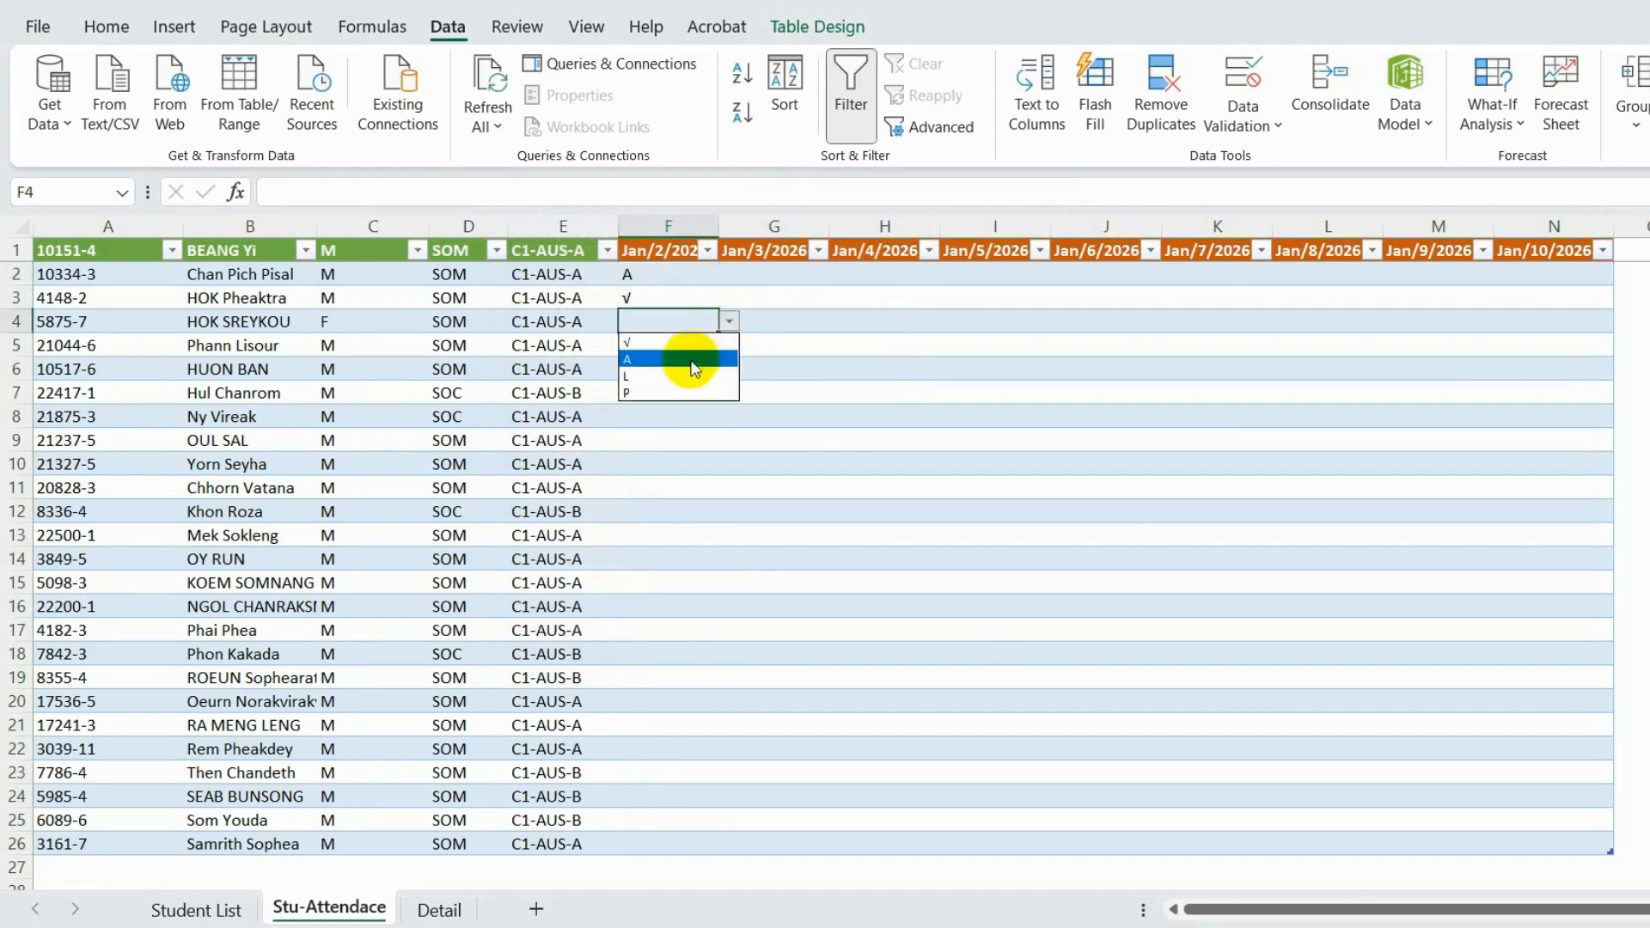
click(680, 385)
- Choose √ from the dropdowns in F5 and F6 of the Jan/2/2026 column
click(703, 355)
click(729, 347)
click(690, 366)
click(688, 370)
click(727, 368)
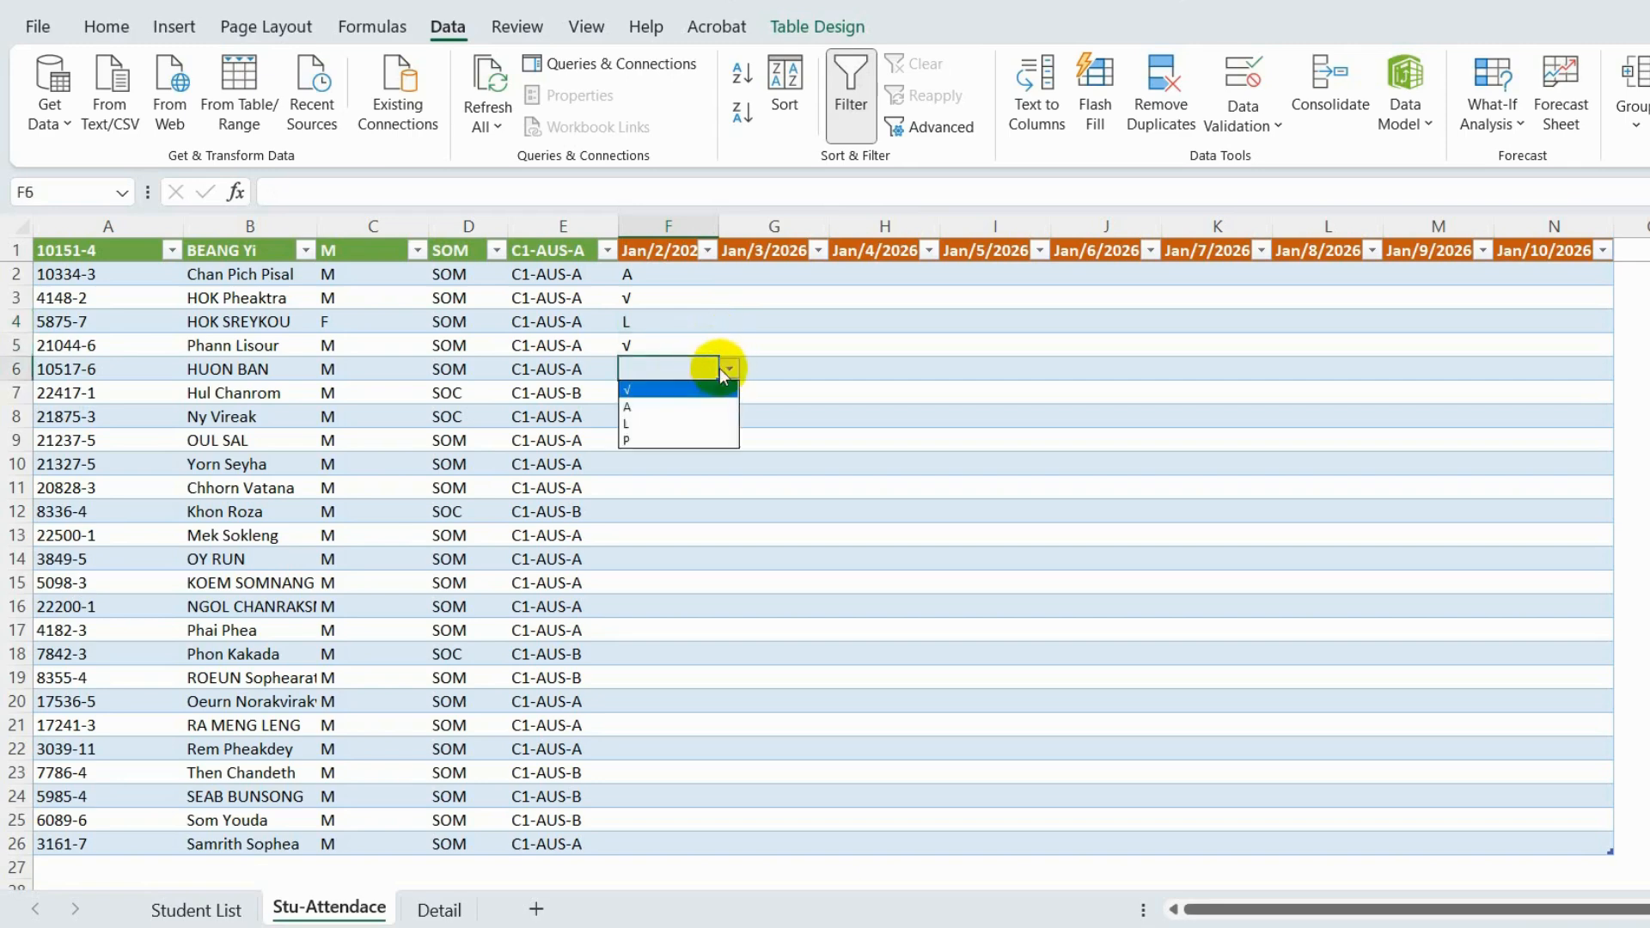
click(674, 390)
click(671, 400)
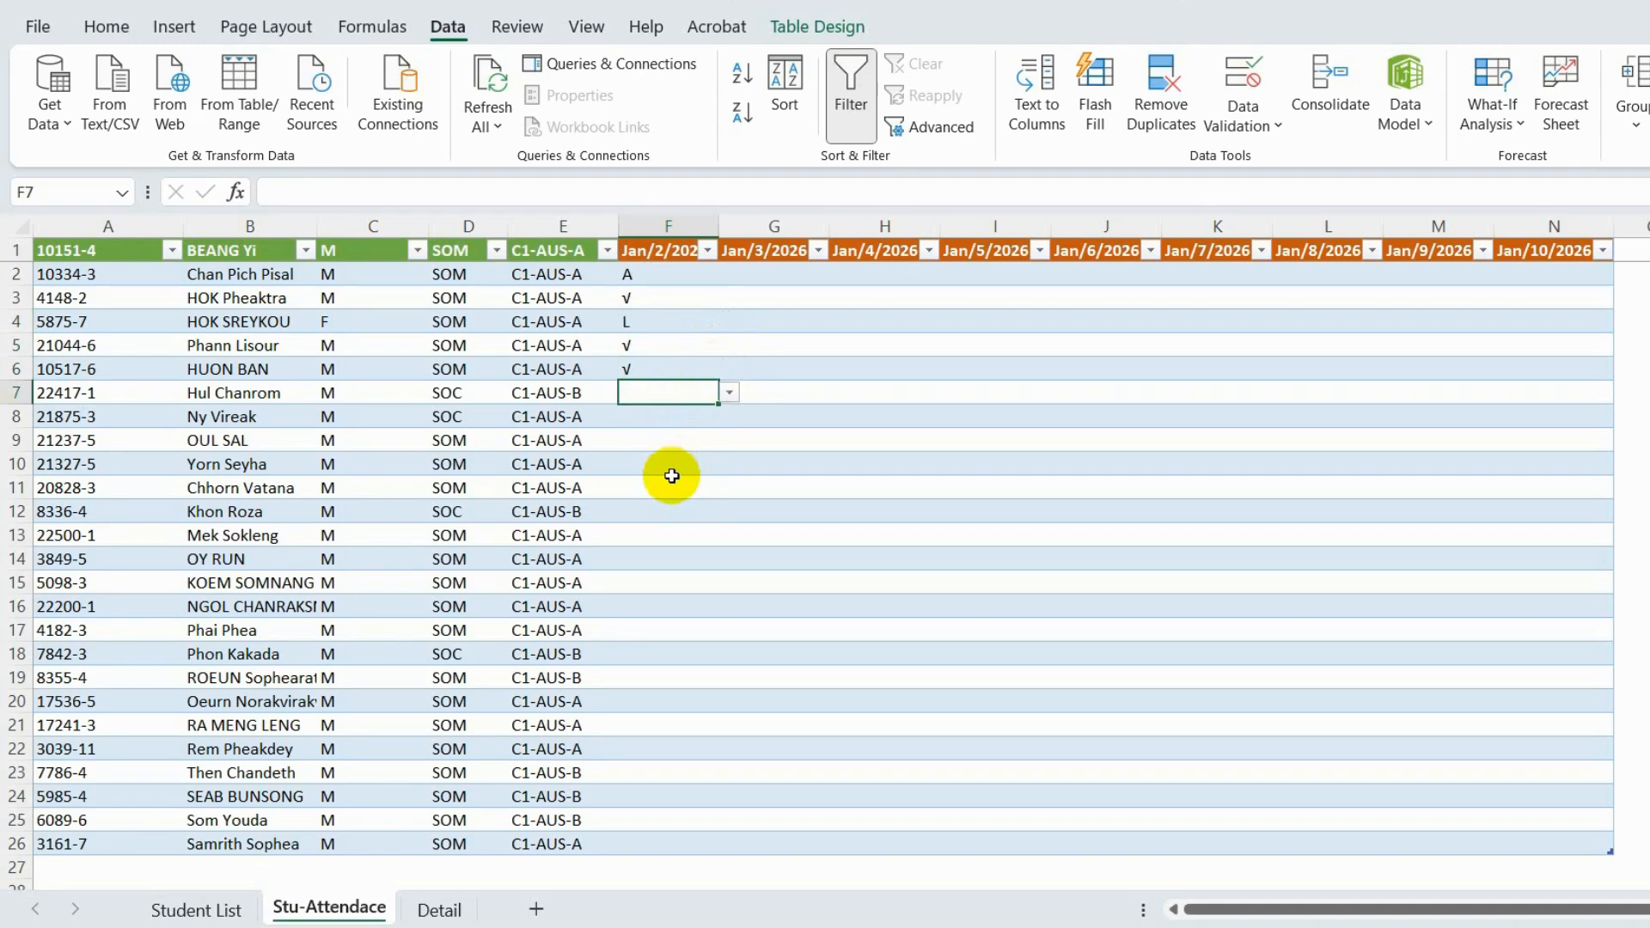
- Check the attendance dropdowns in row 2 for Jan/3/2026, Jan/4/2026 and Jan/5/2026 without choosing any value
click(756, 274)
click(841, 273)
click(844, 275)
click(886, 273)
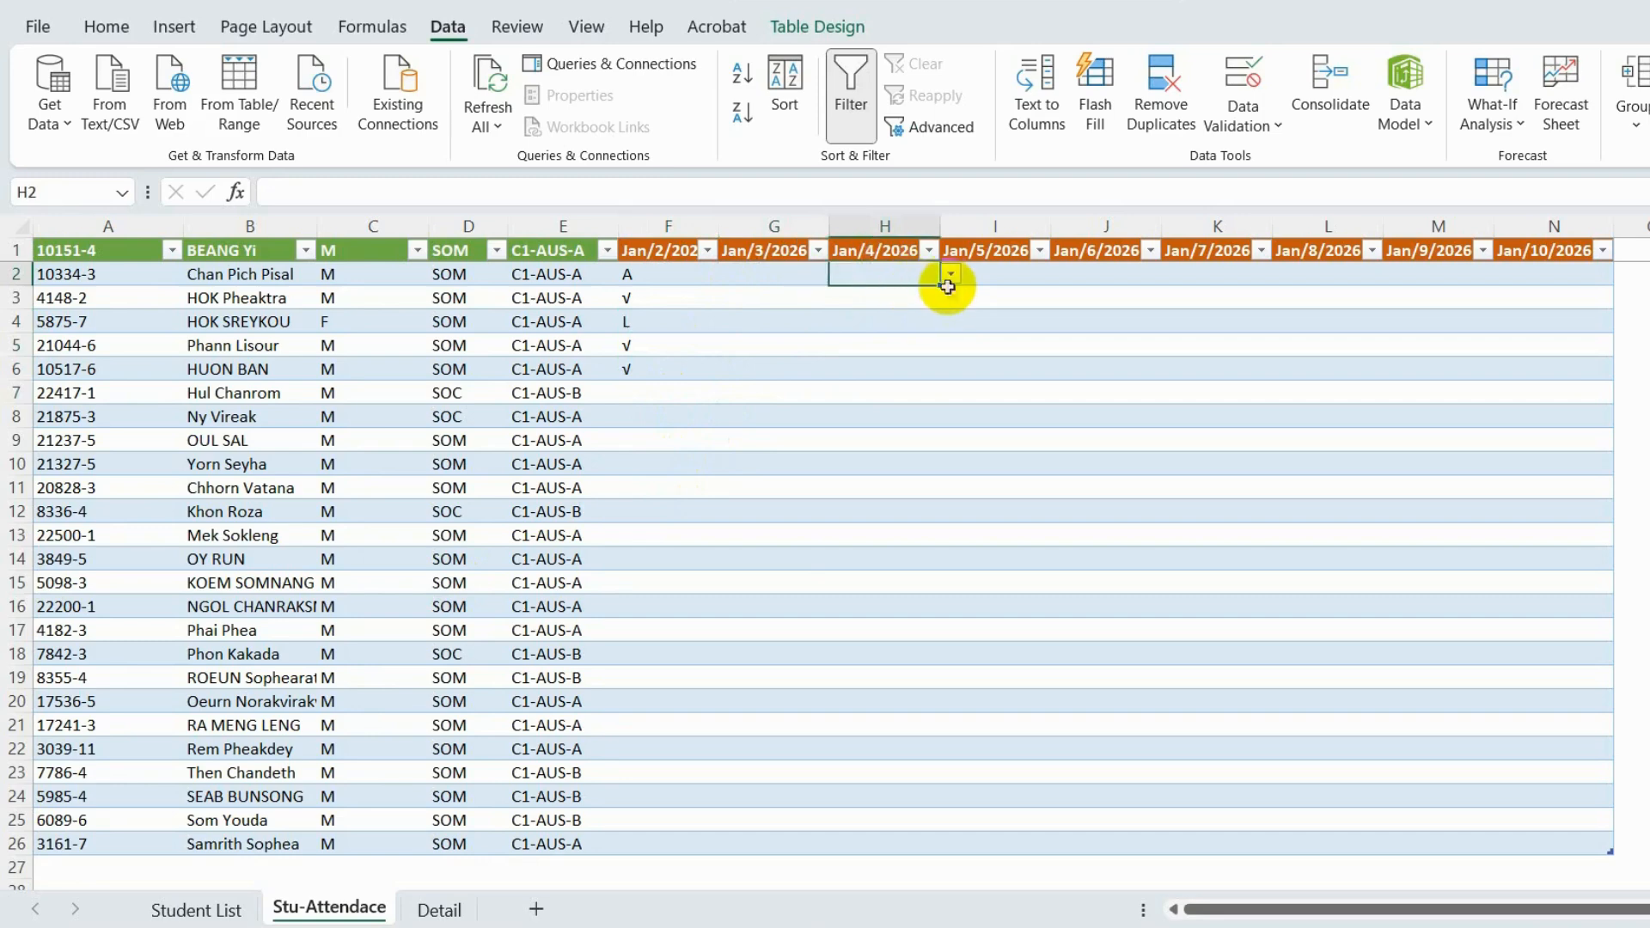
click(951, 275)
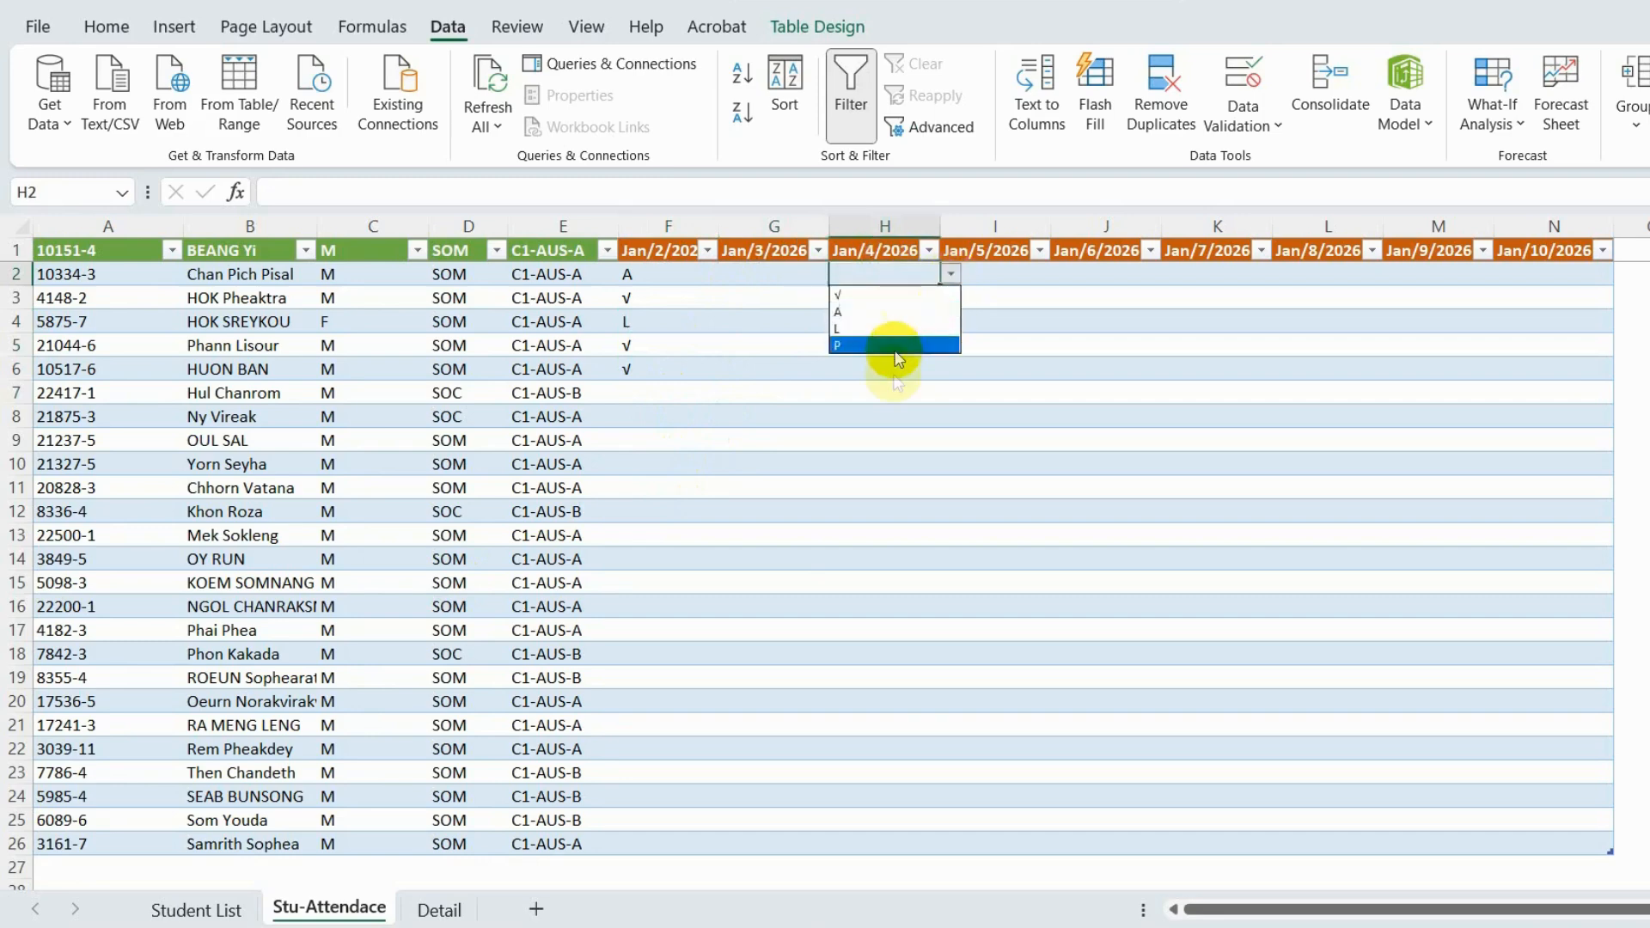
click(1008, 272)
click(995, 271)
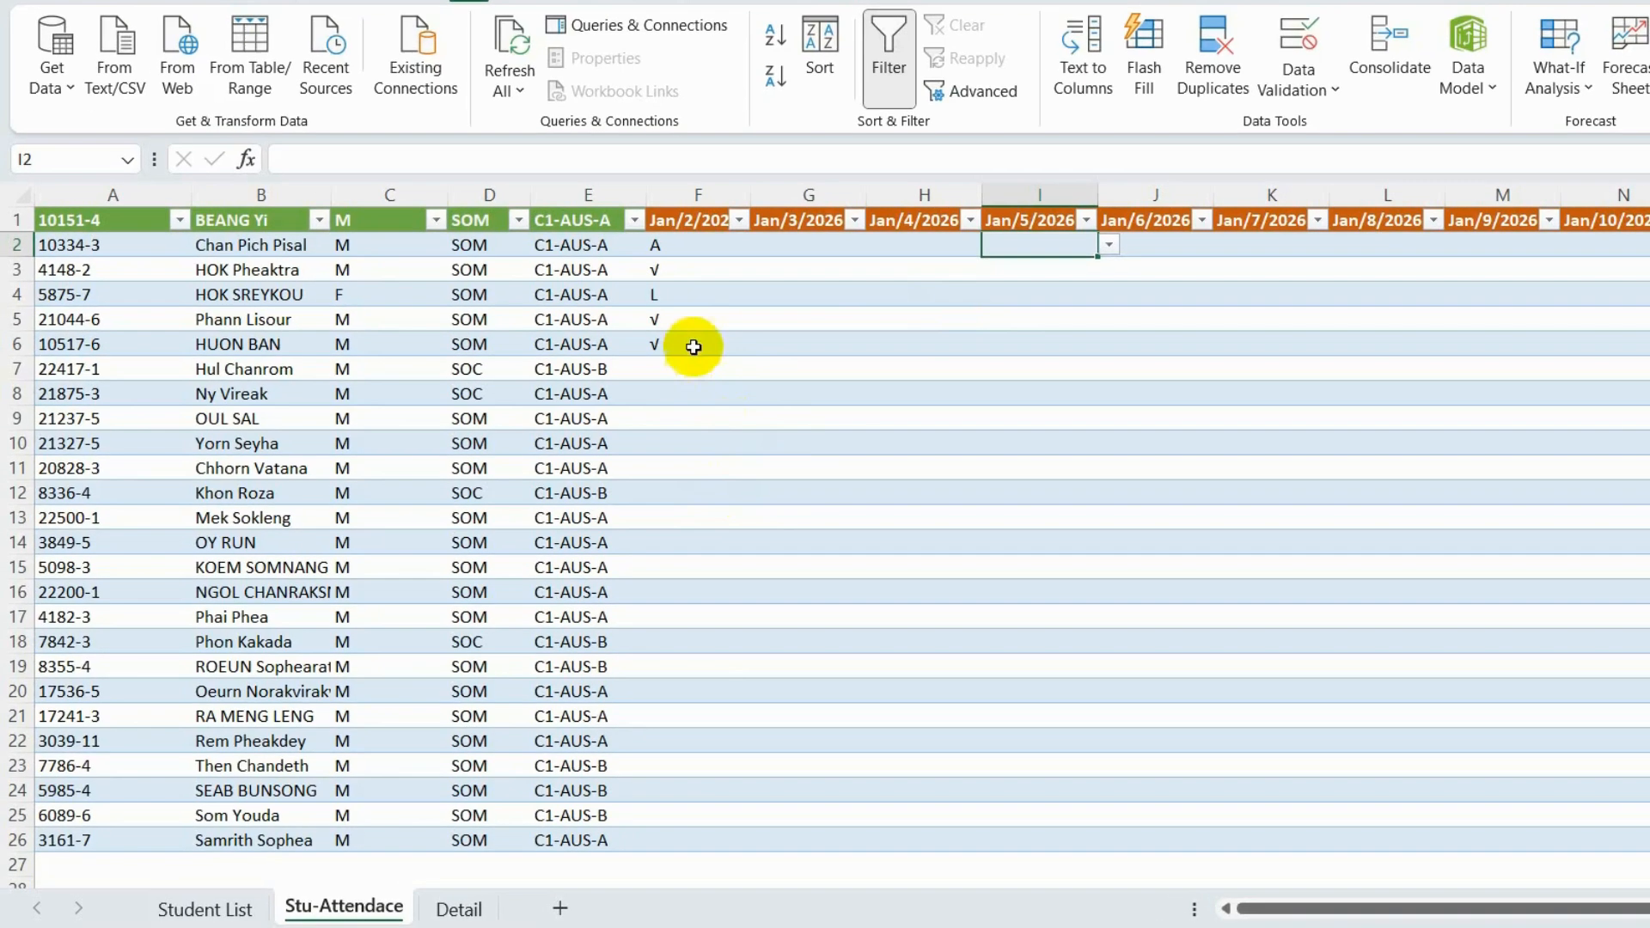
click(649, 368)
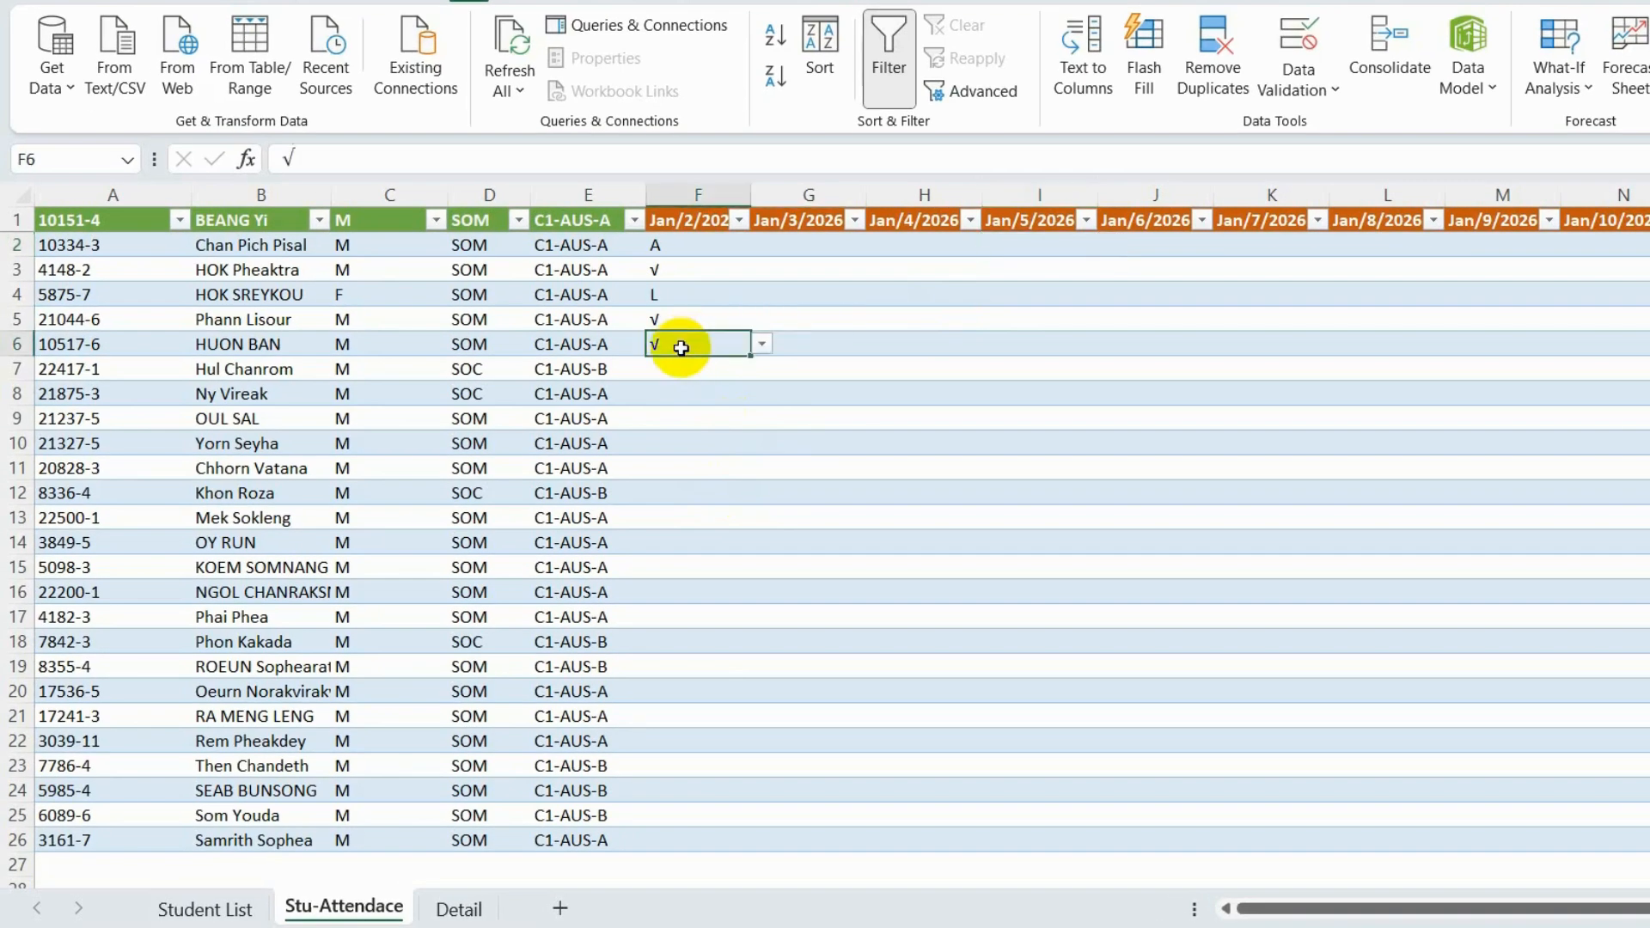
- Add the attendance code S in C6 with the description Stop in D6 on the Detail sheet
click(761, 345)
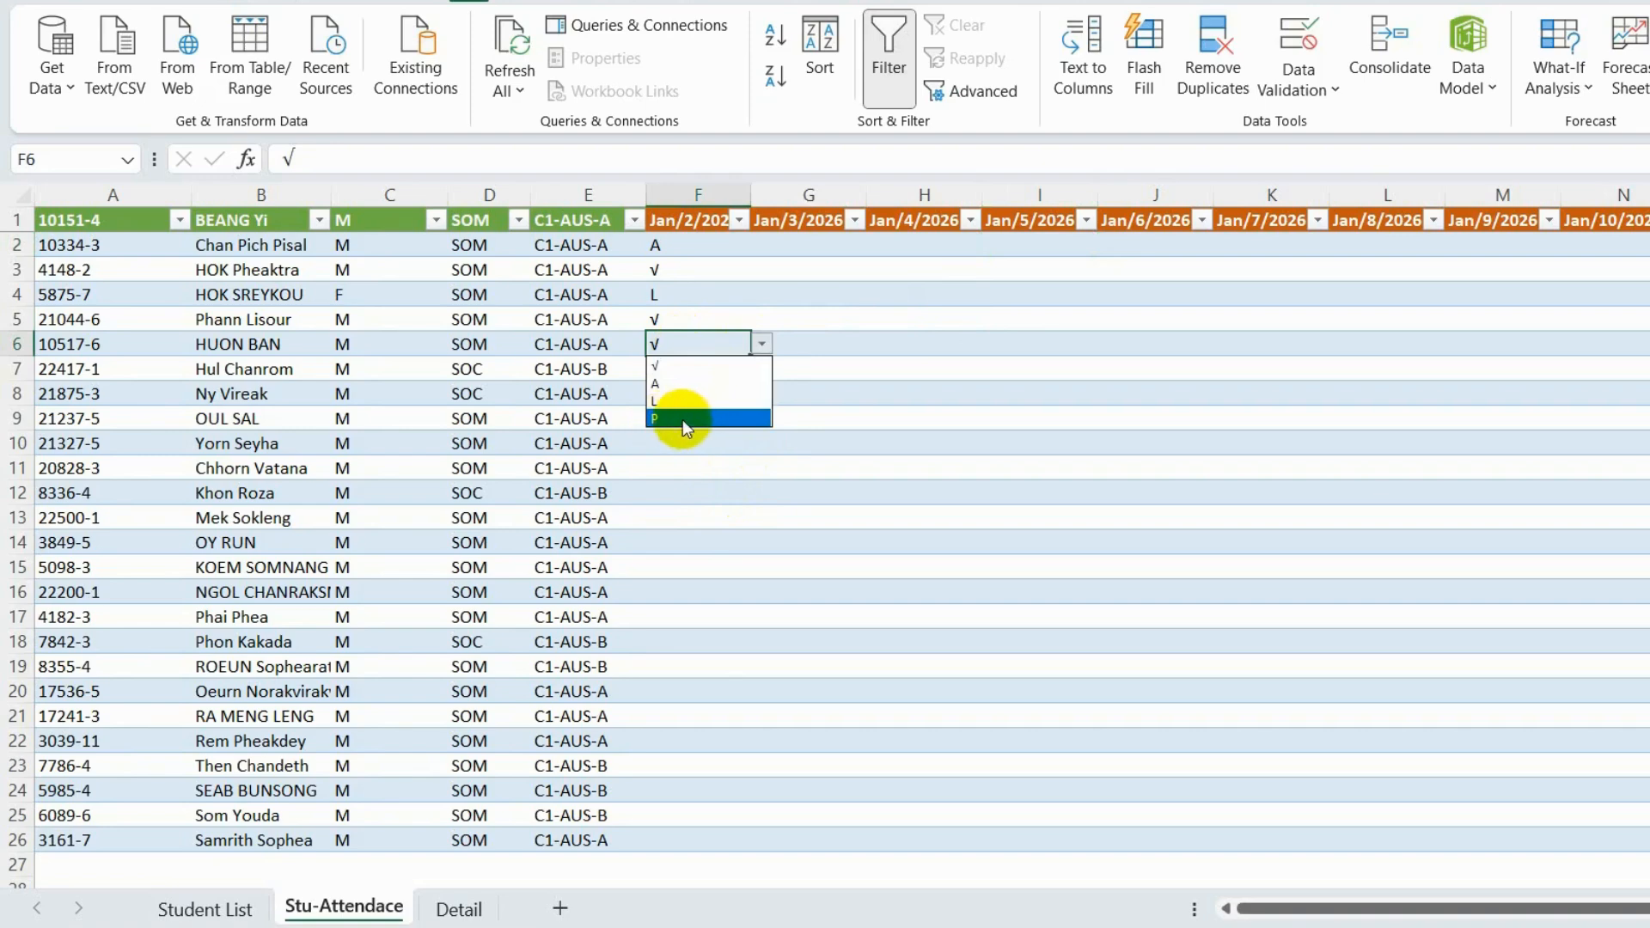
click(762, 344)
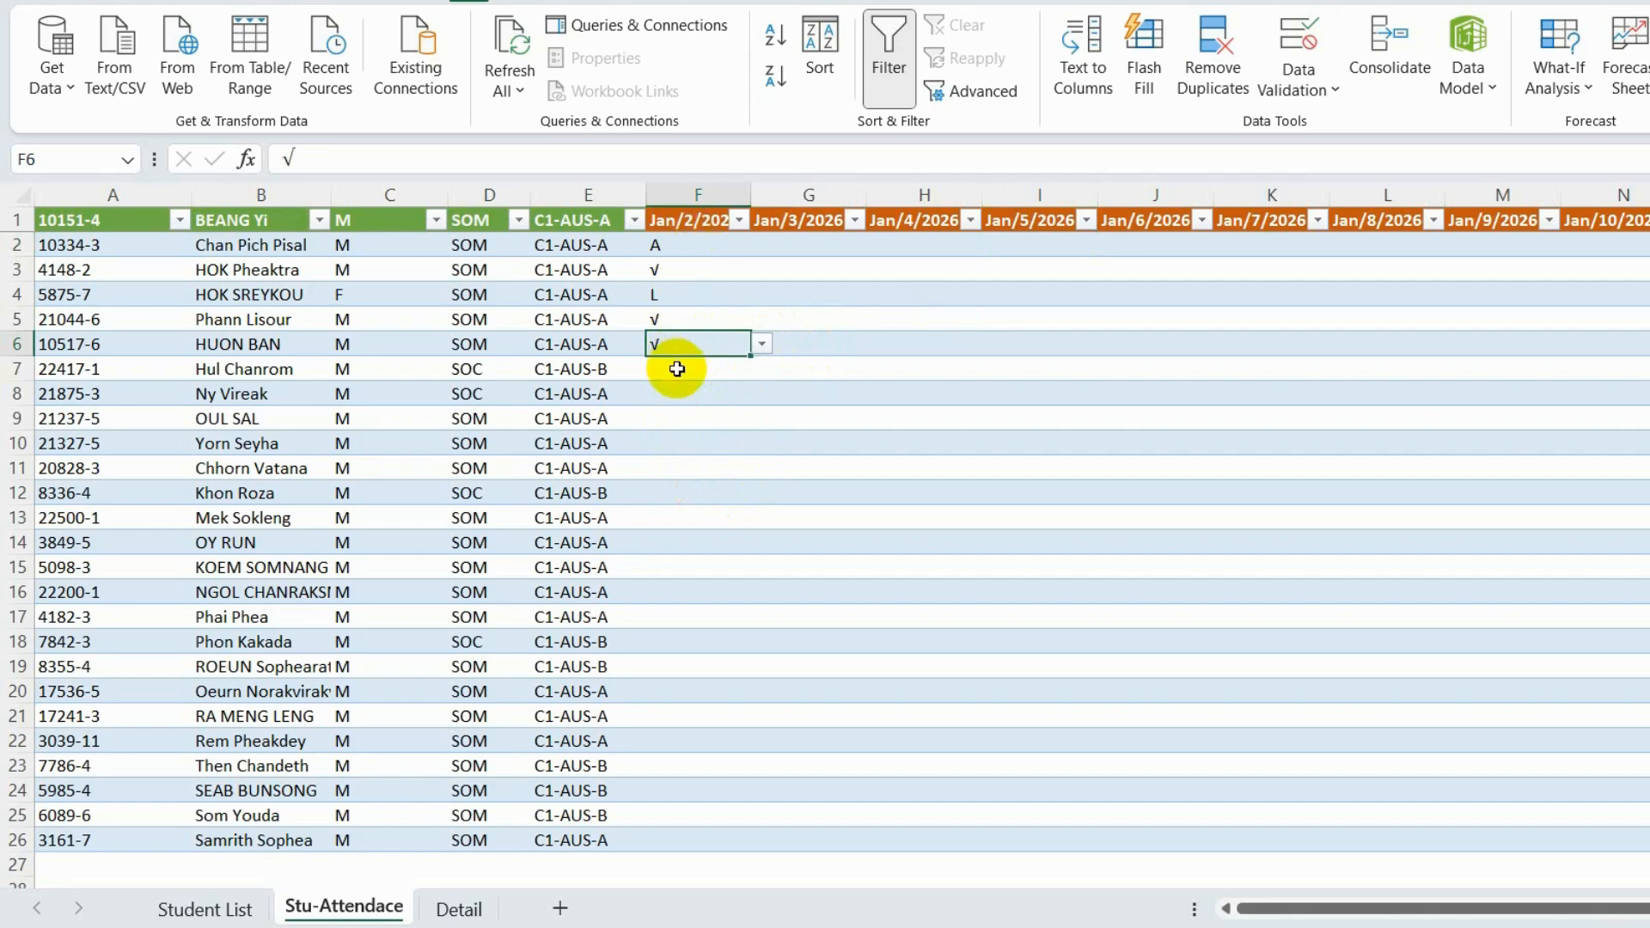
click(459, 909)
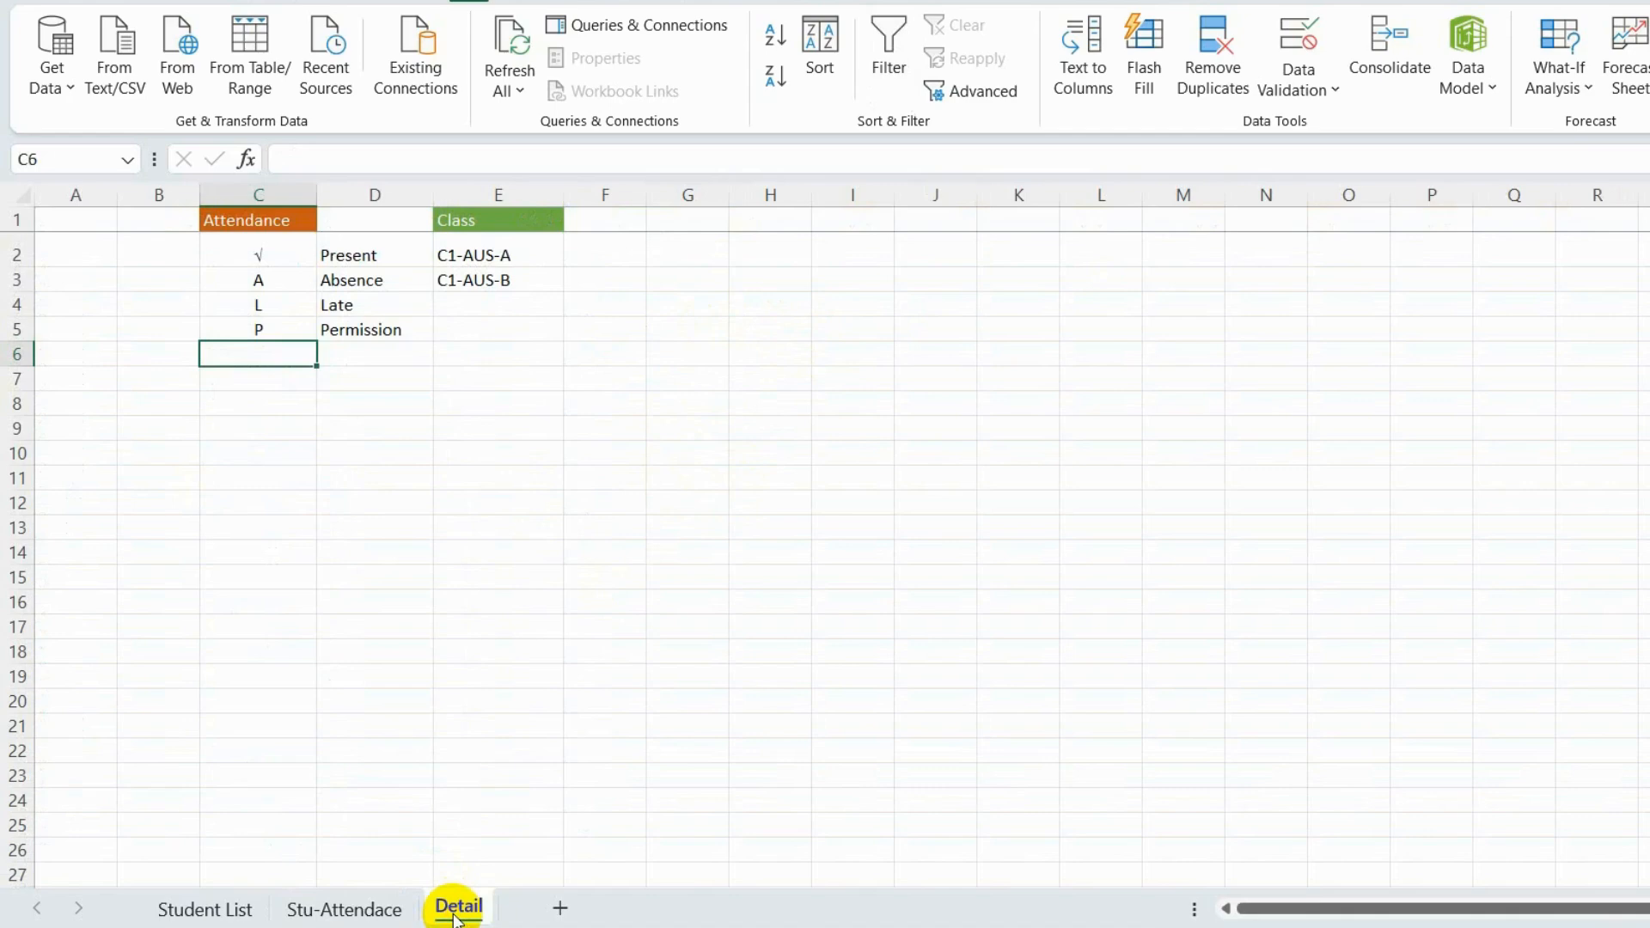
text(S)
key(Tab)
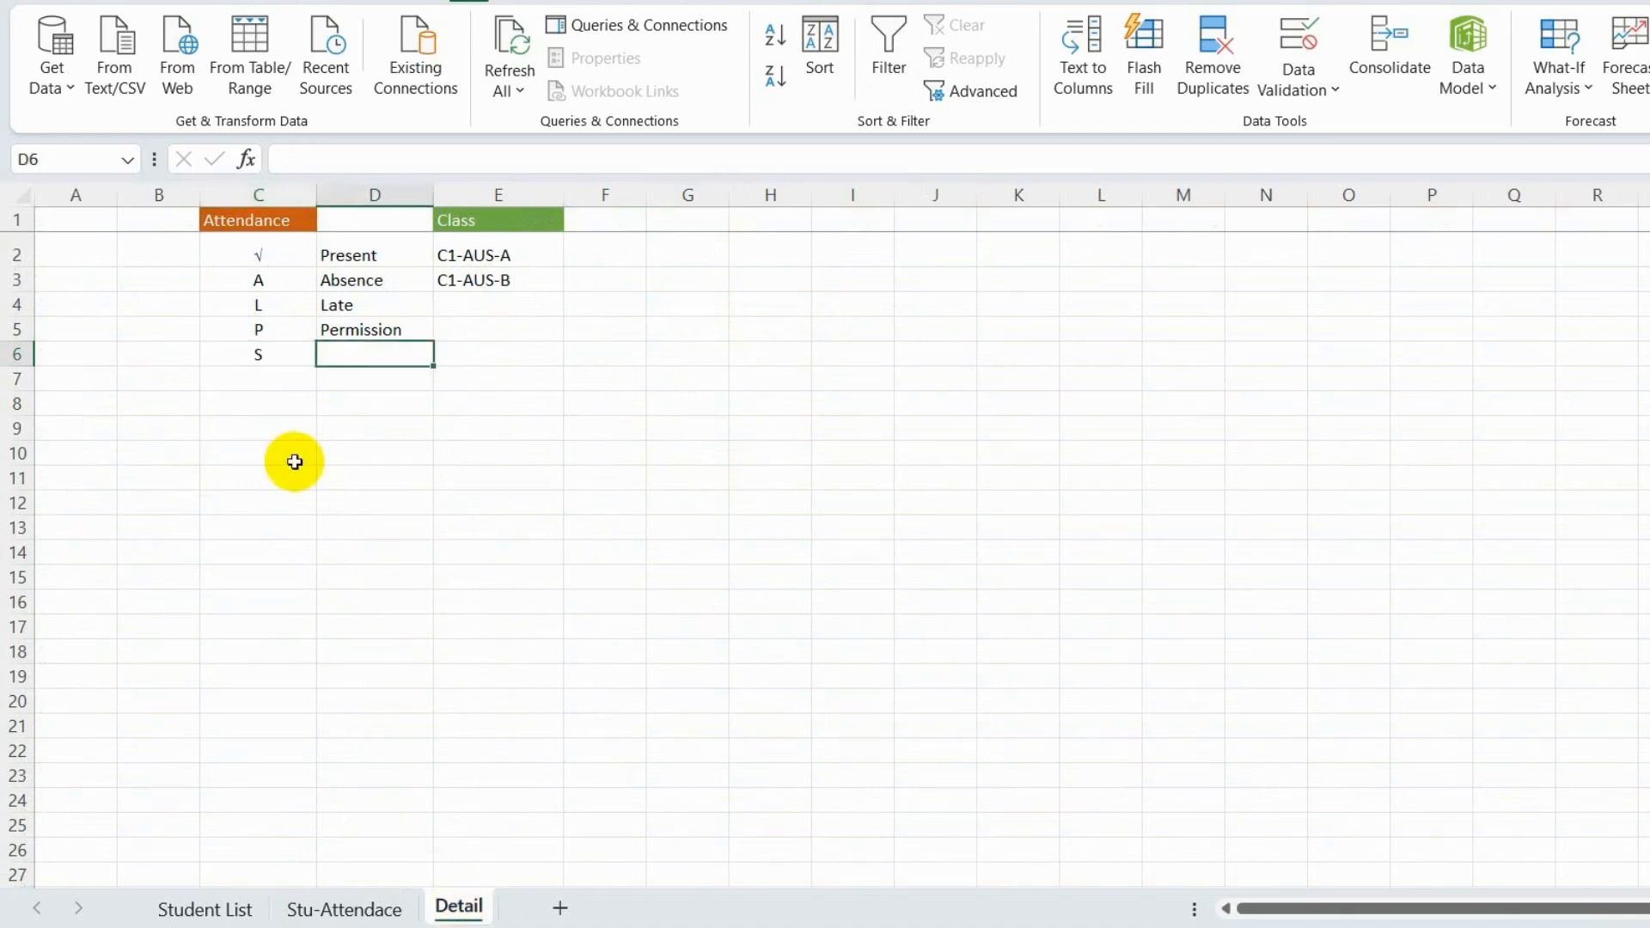
text(Stop)
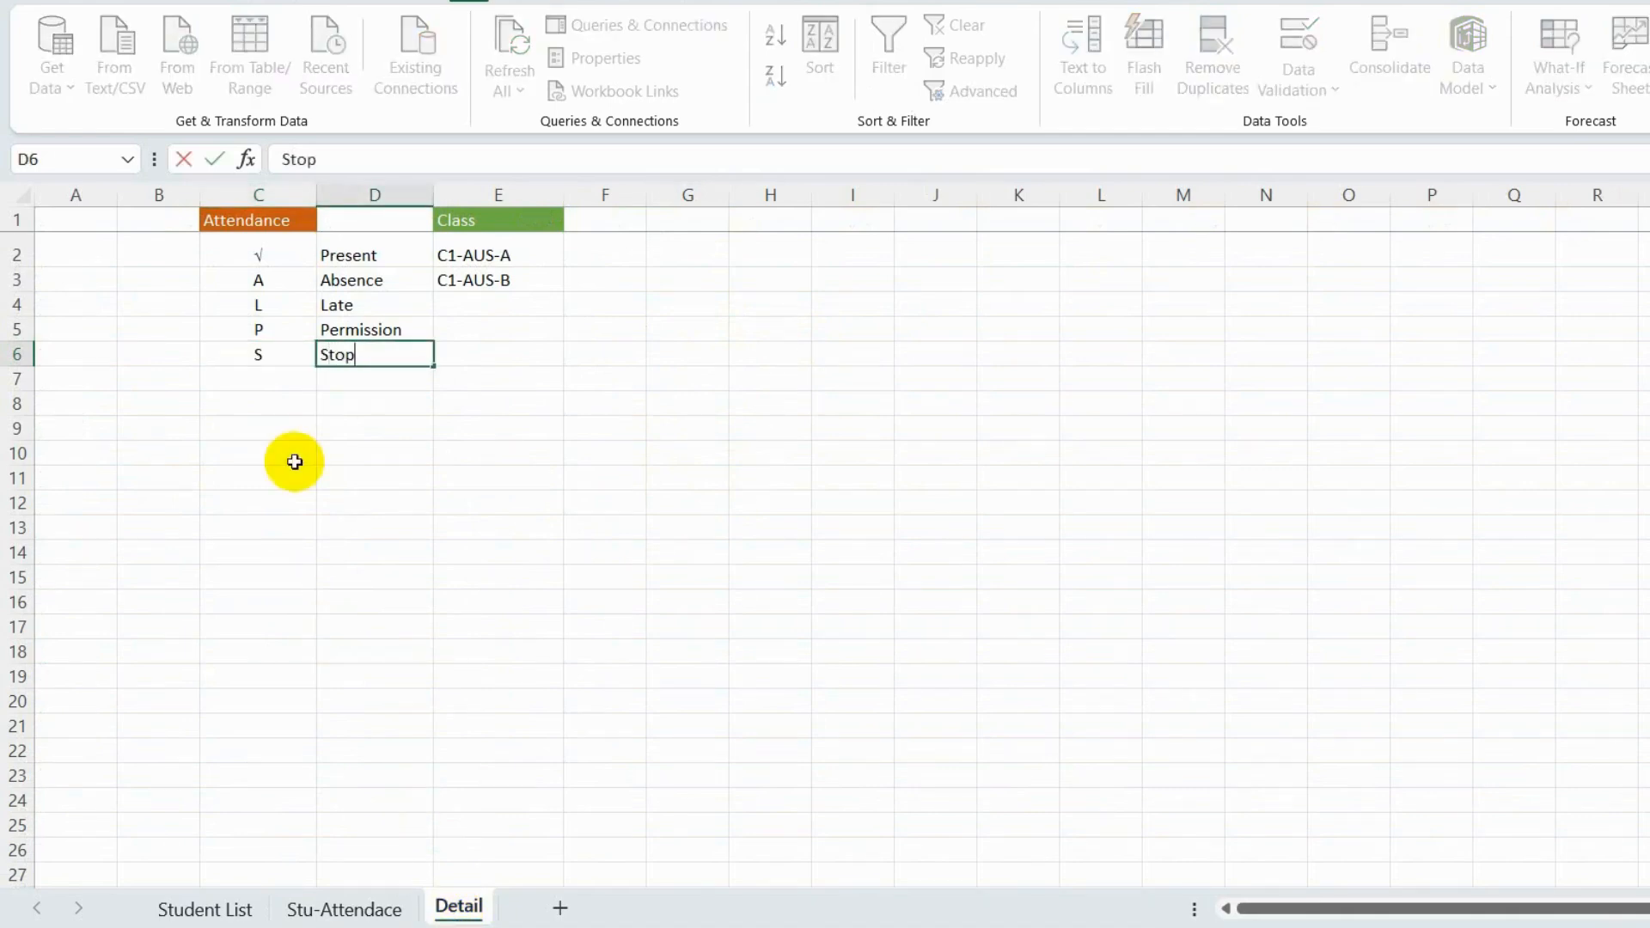
click(328, 424)
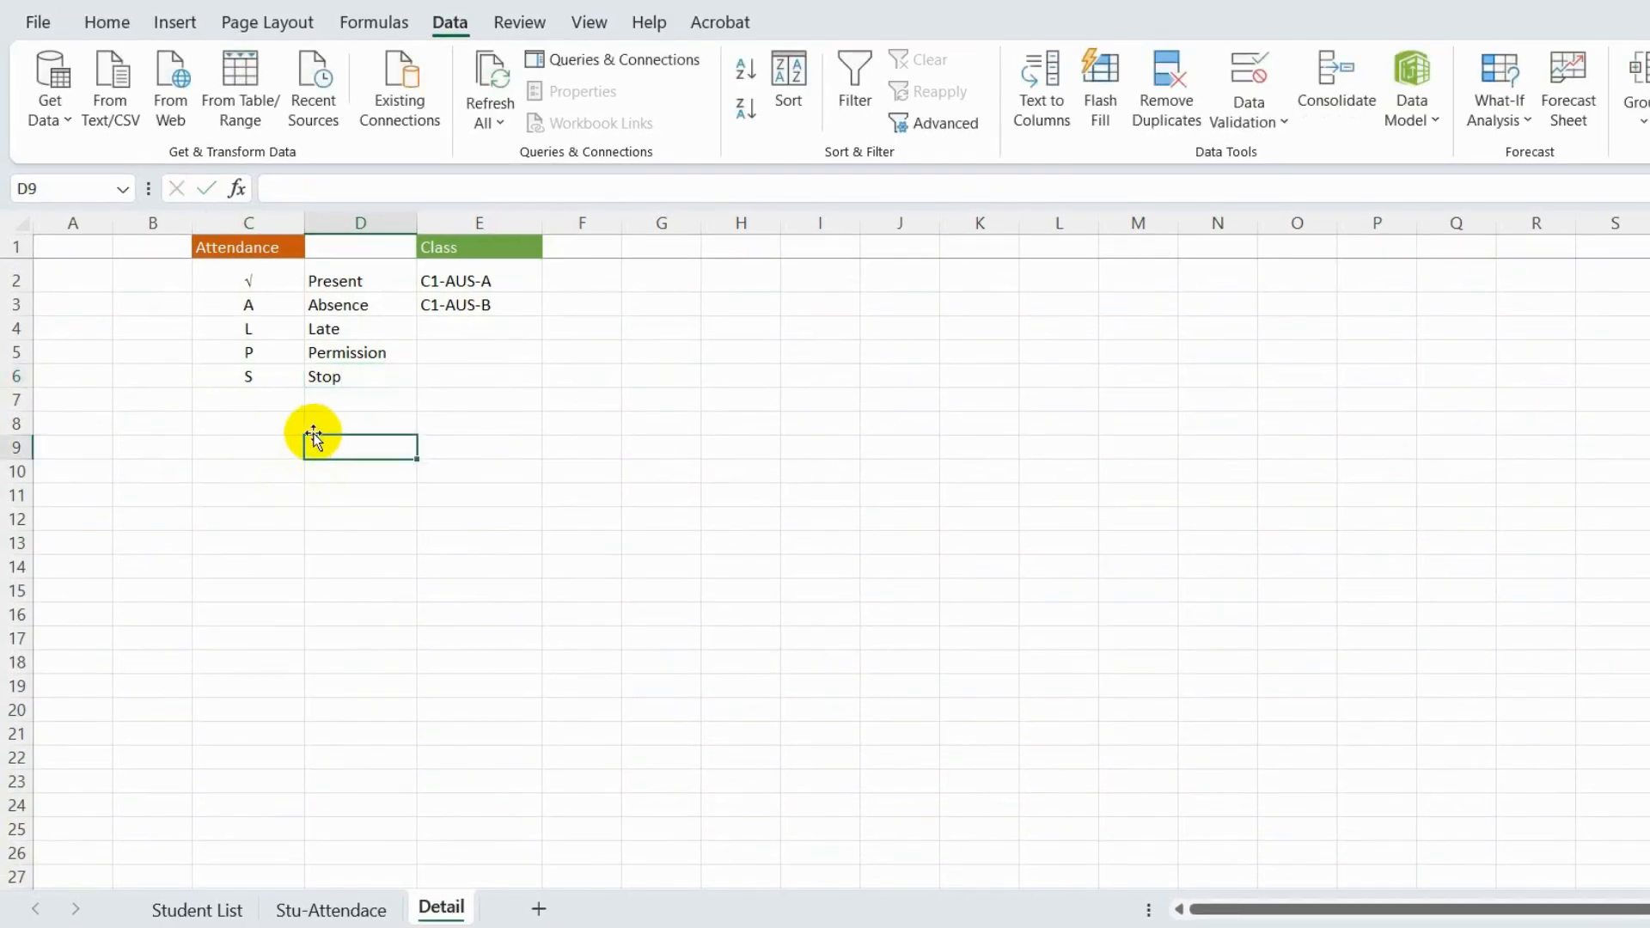
- Redefine the named range Attendance to refer to =Detail!$C$2:$C$6
drag(253, 284, 241, 379)
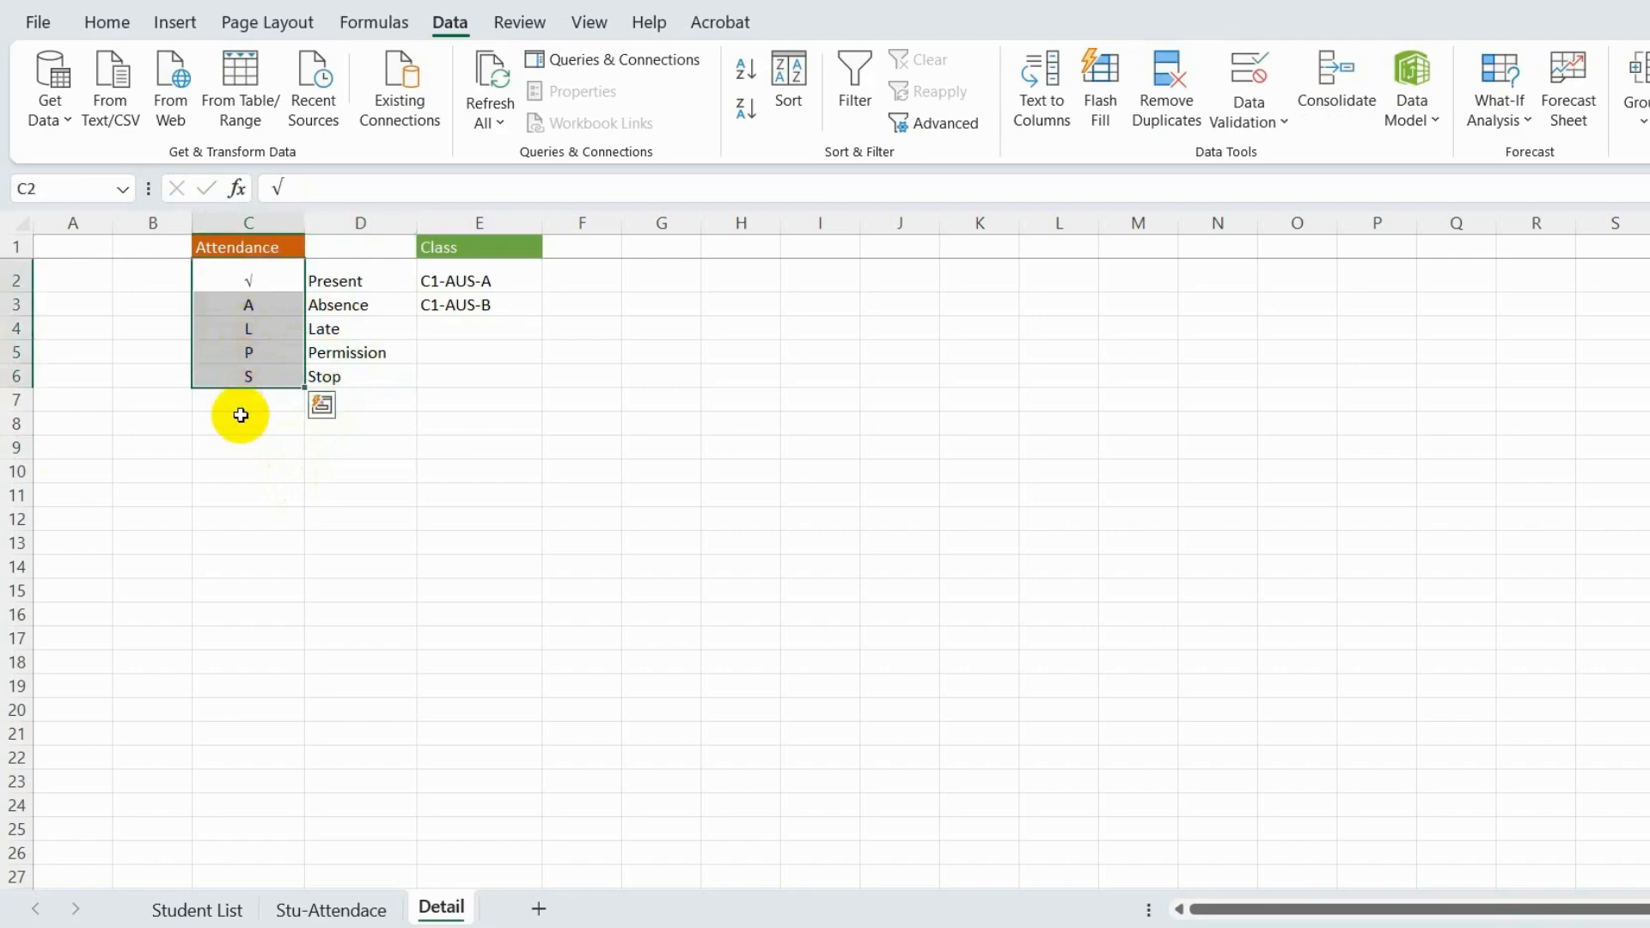
click(376, 22)
click(739, 79)
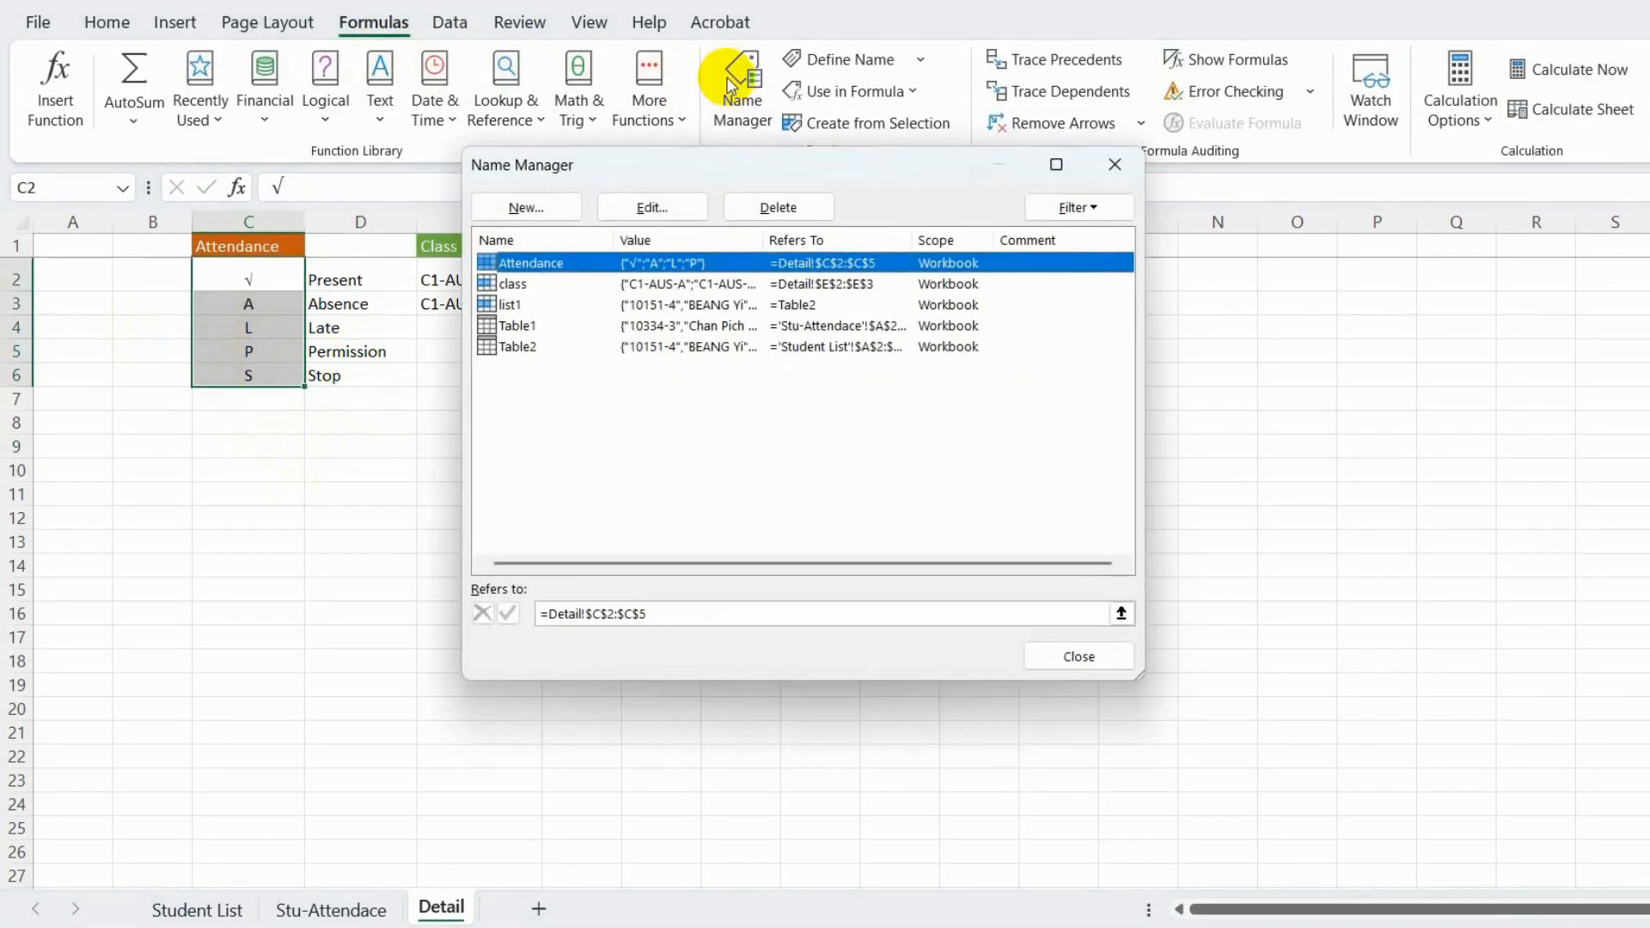
click(662, 210)
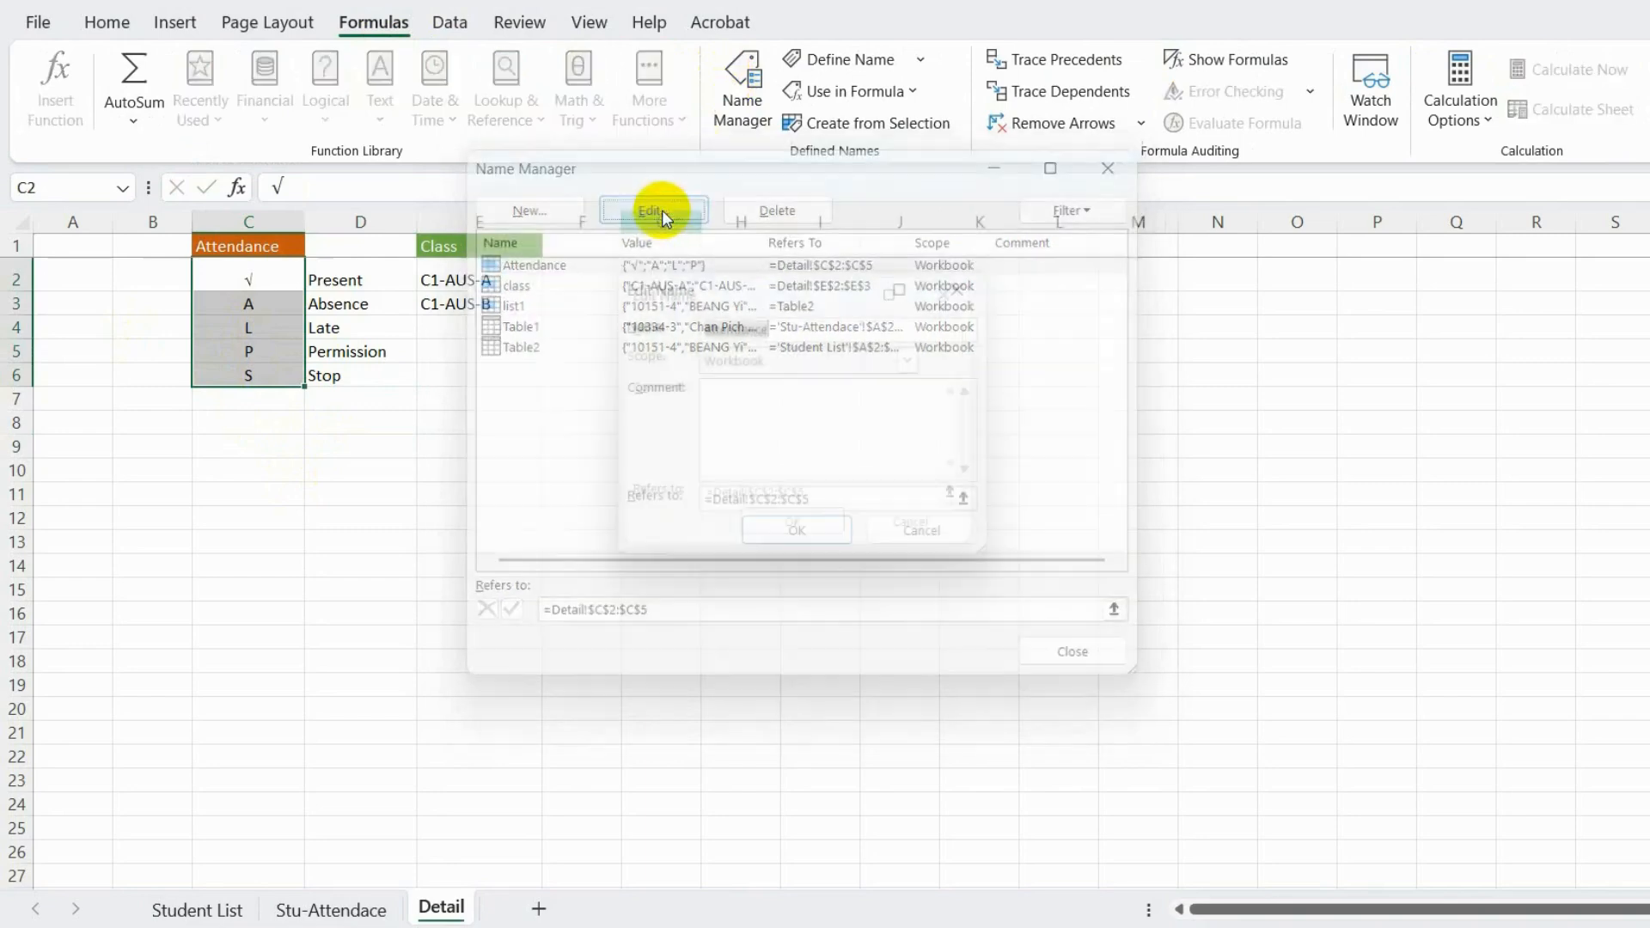
click(808, 498)
drag(808, 499, 708, 499)
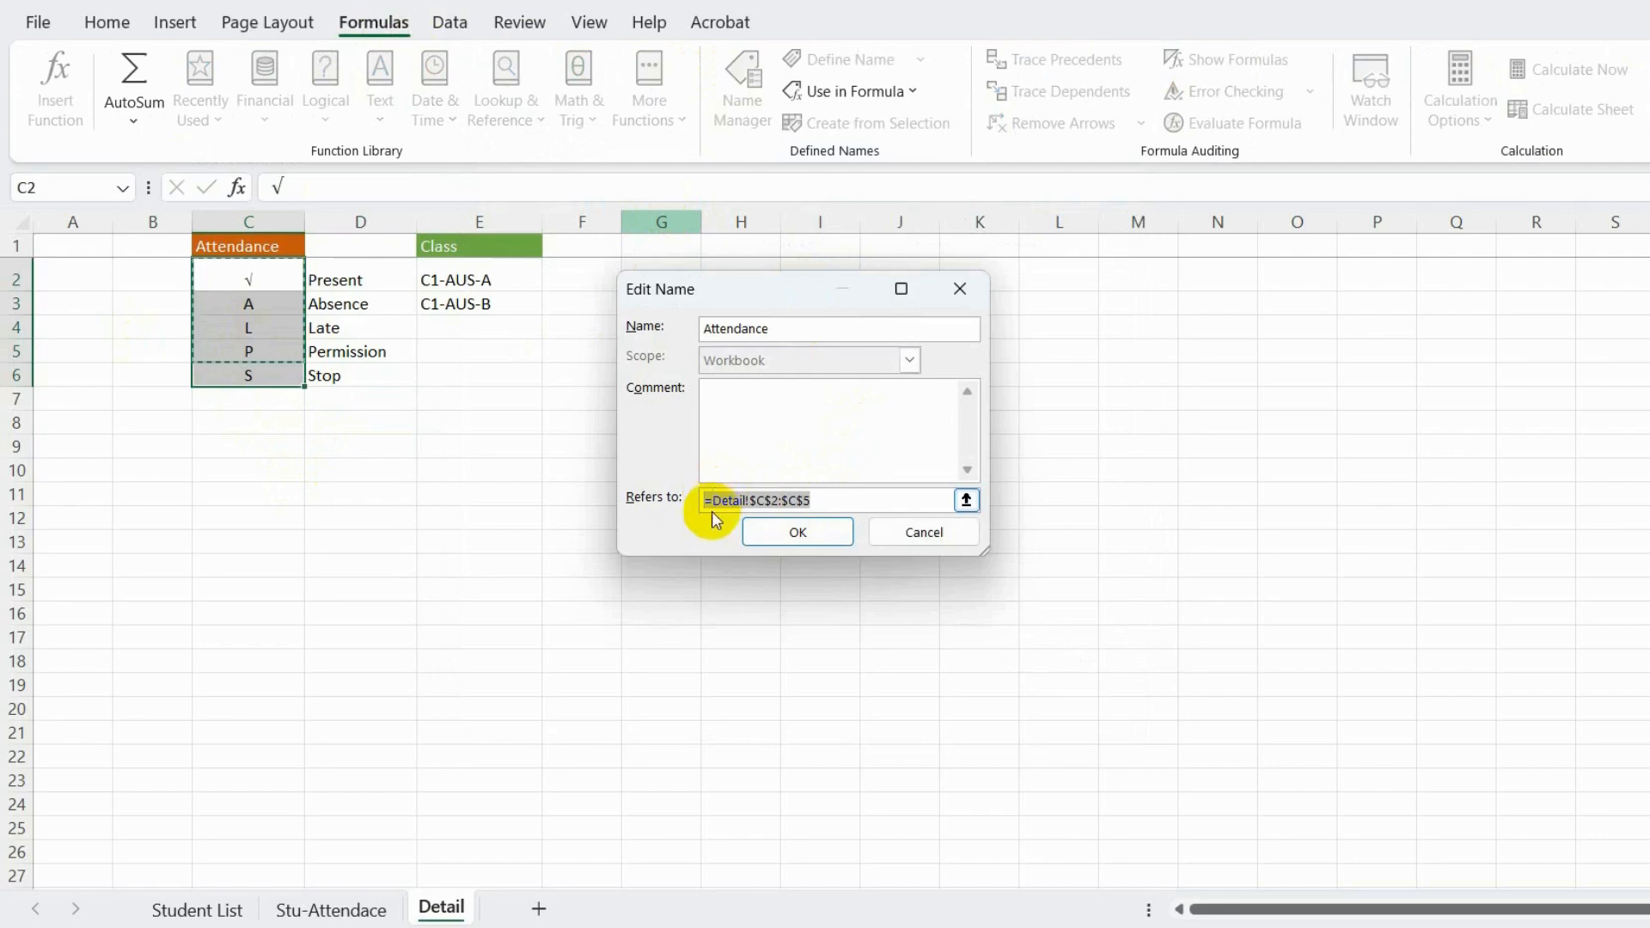
key(BackSpace)
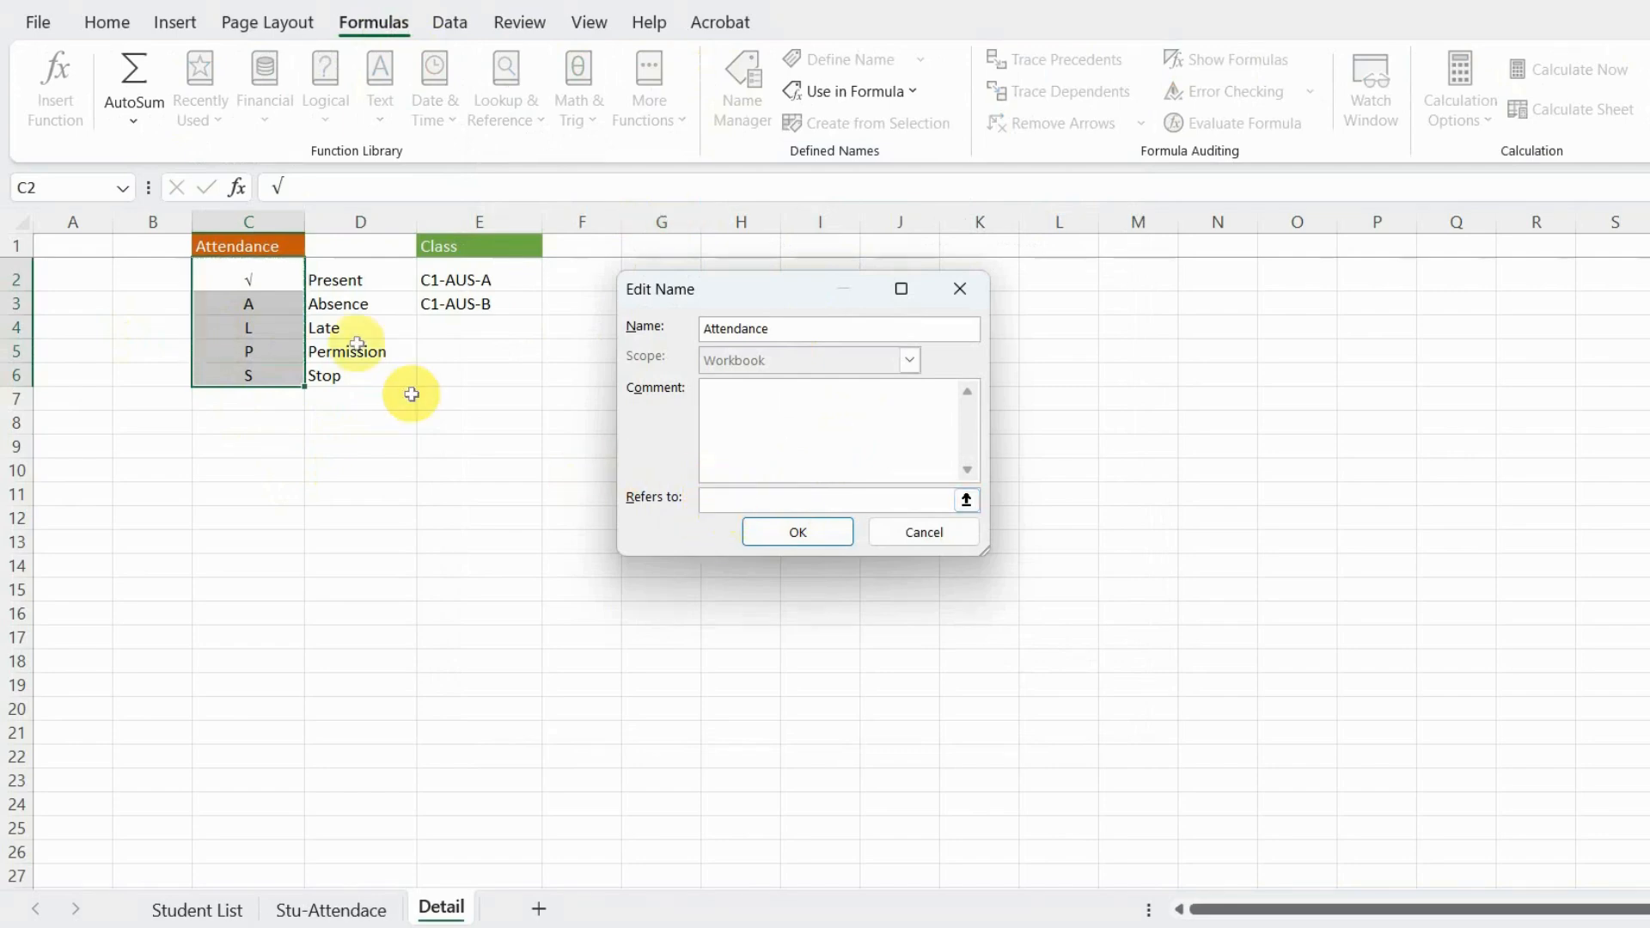
drag(269, 280, 273, 384)
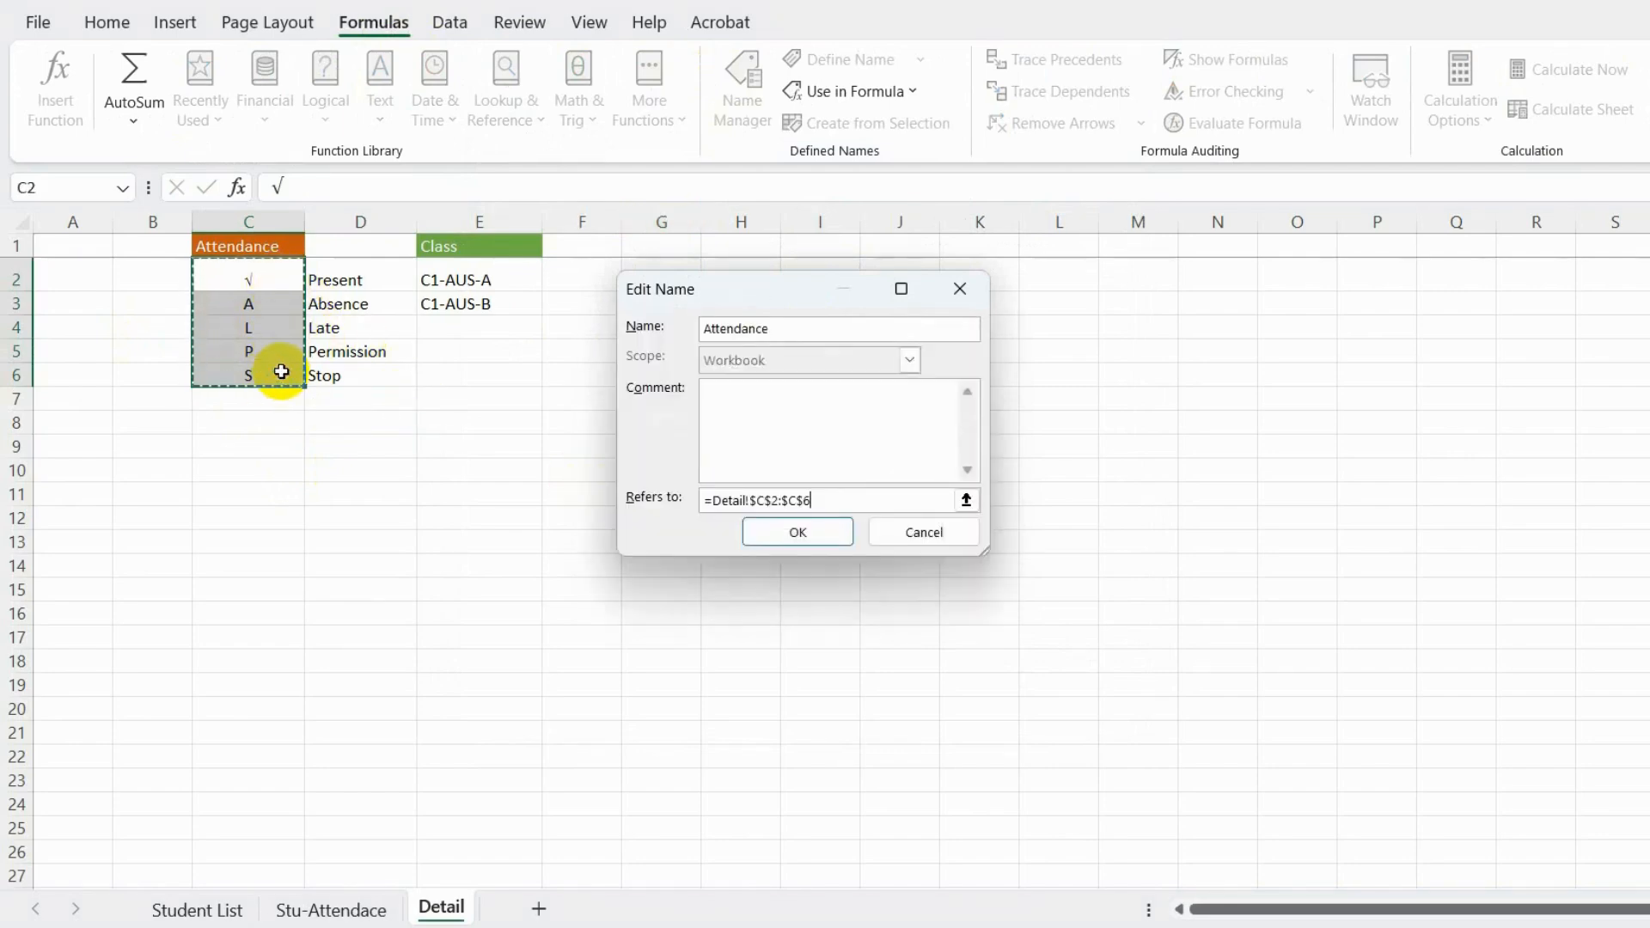
click(799, 531)
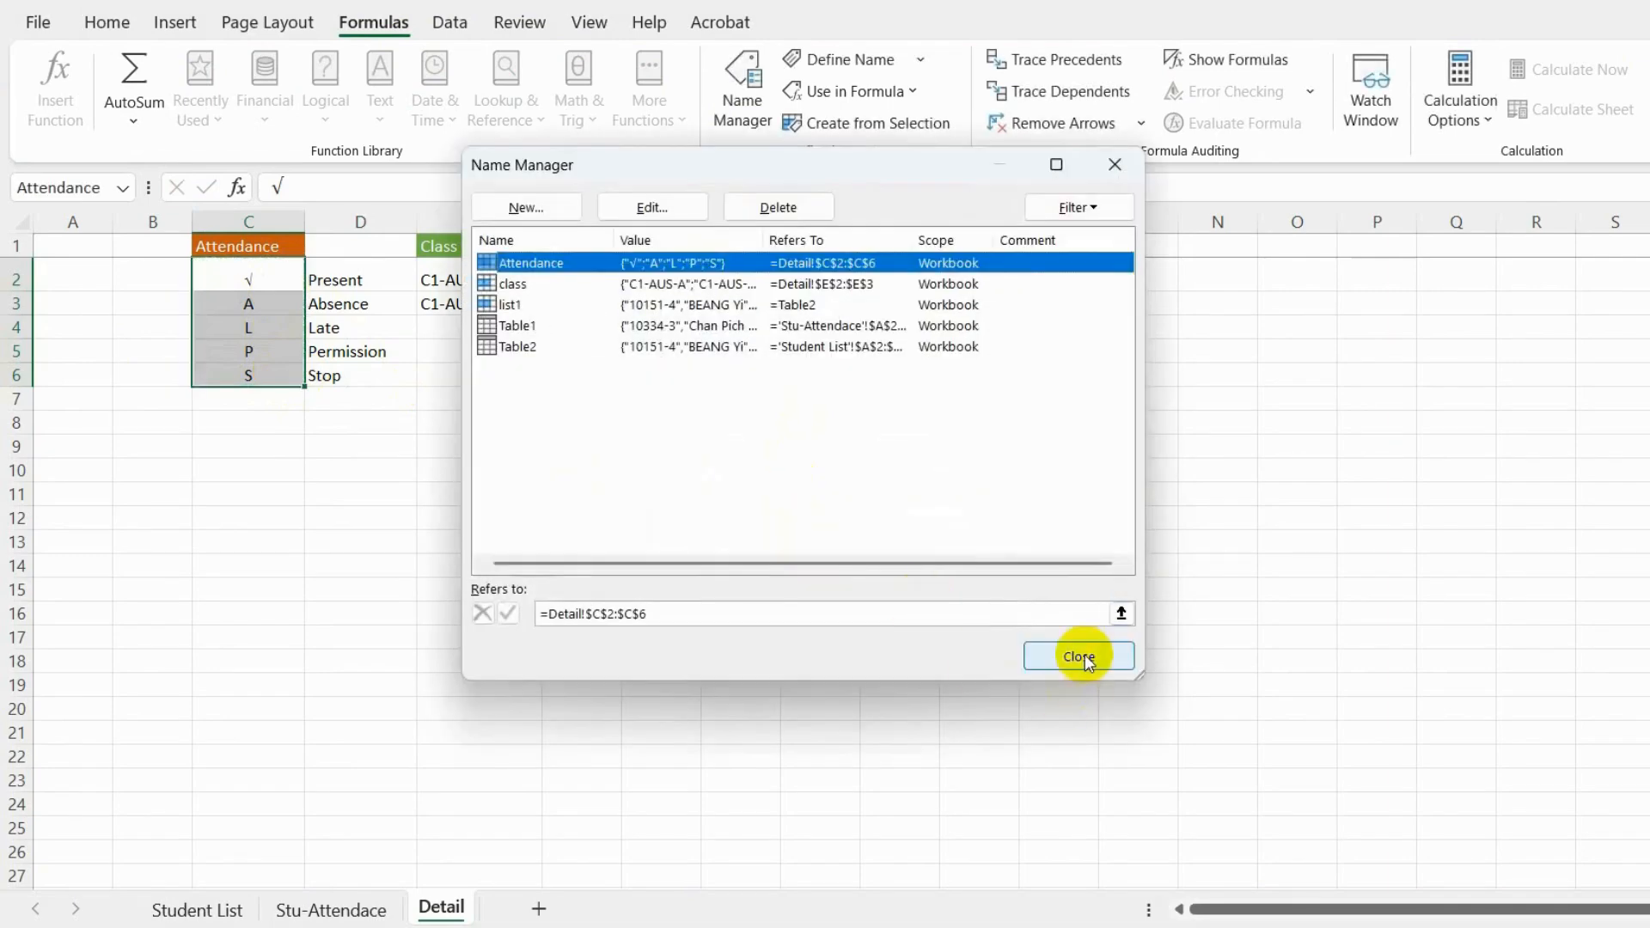
click(1080, 656)
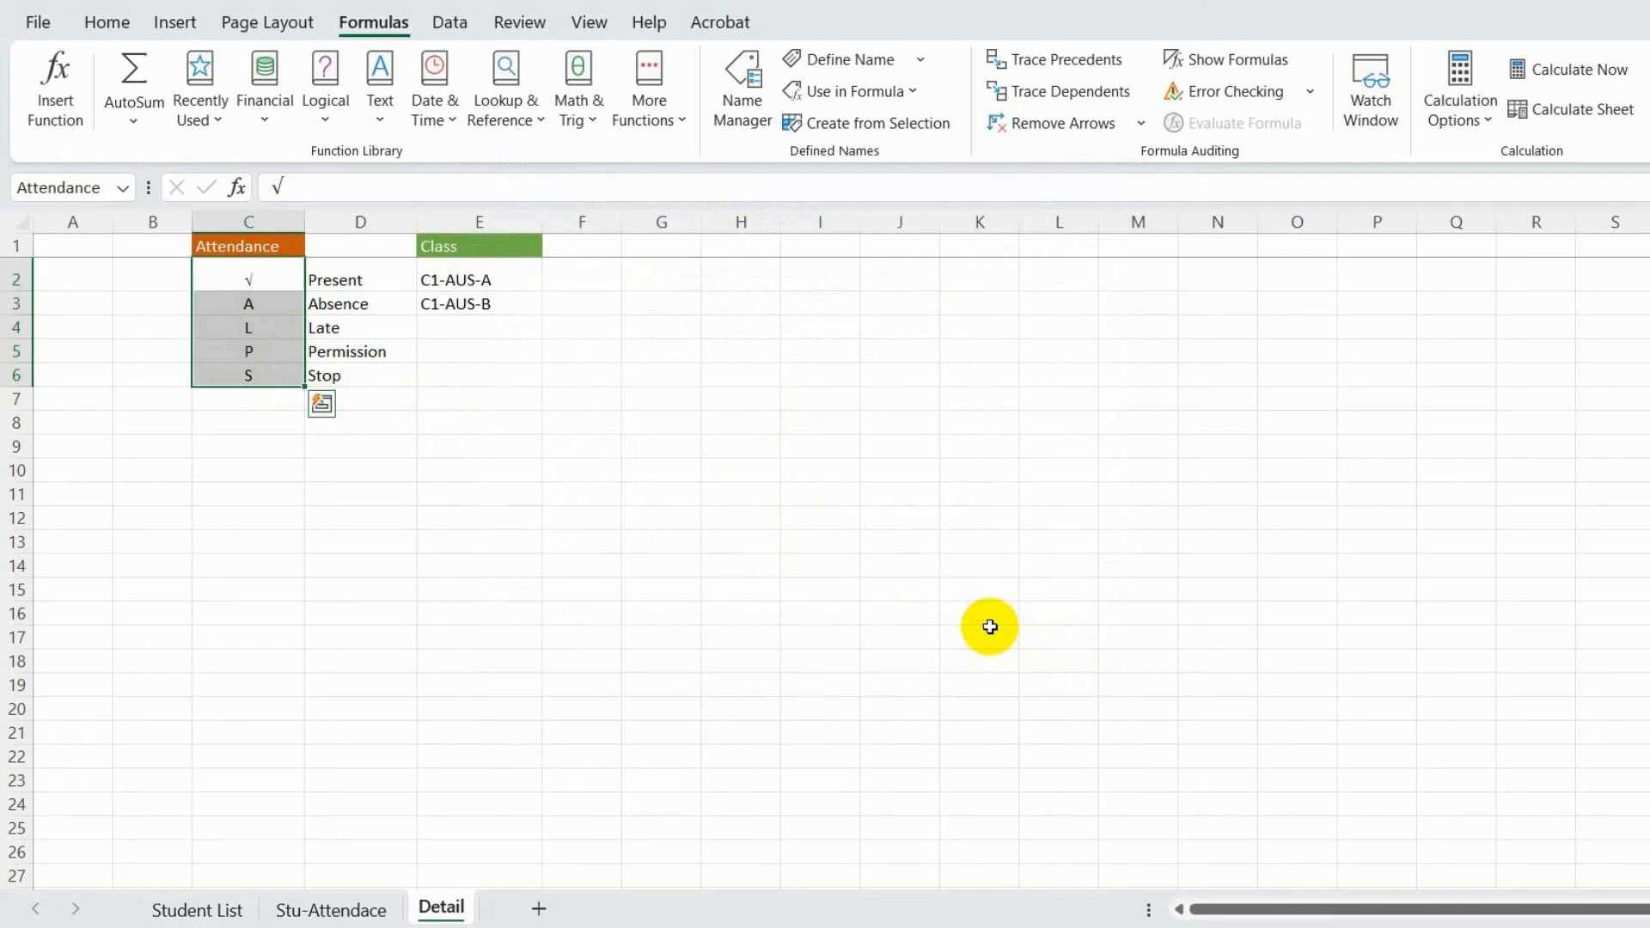
- Choose S in F6, √ in F7 and S in F8 from the Jan/2/2026 dropdowns on the Stu-Attendace sheet
click(344, 913)
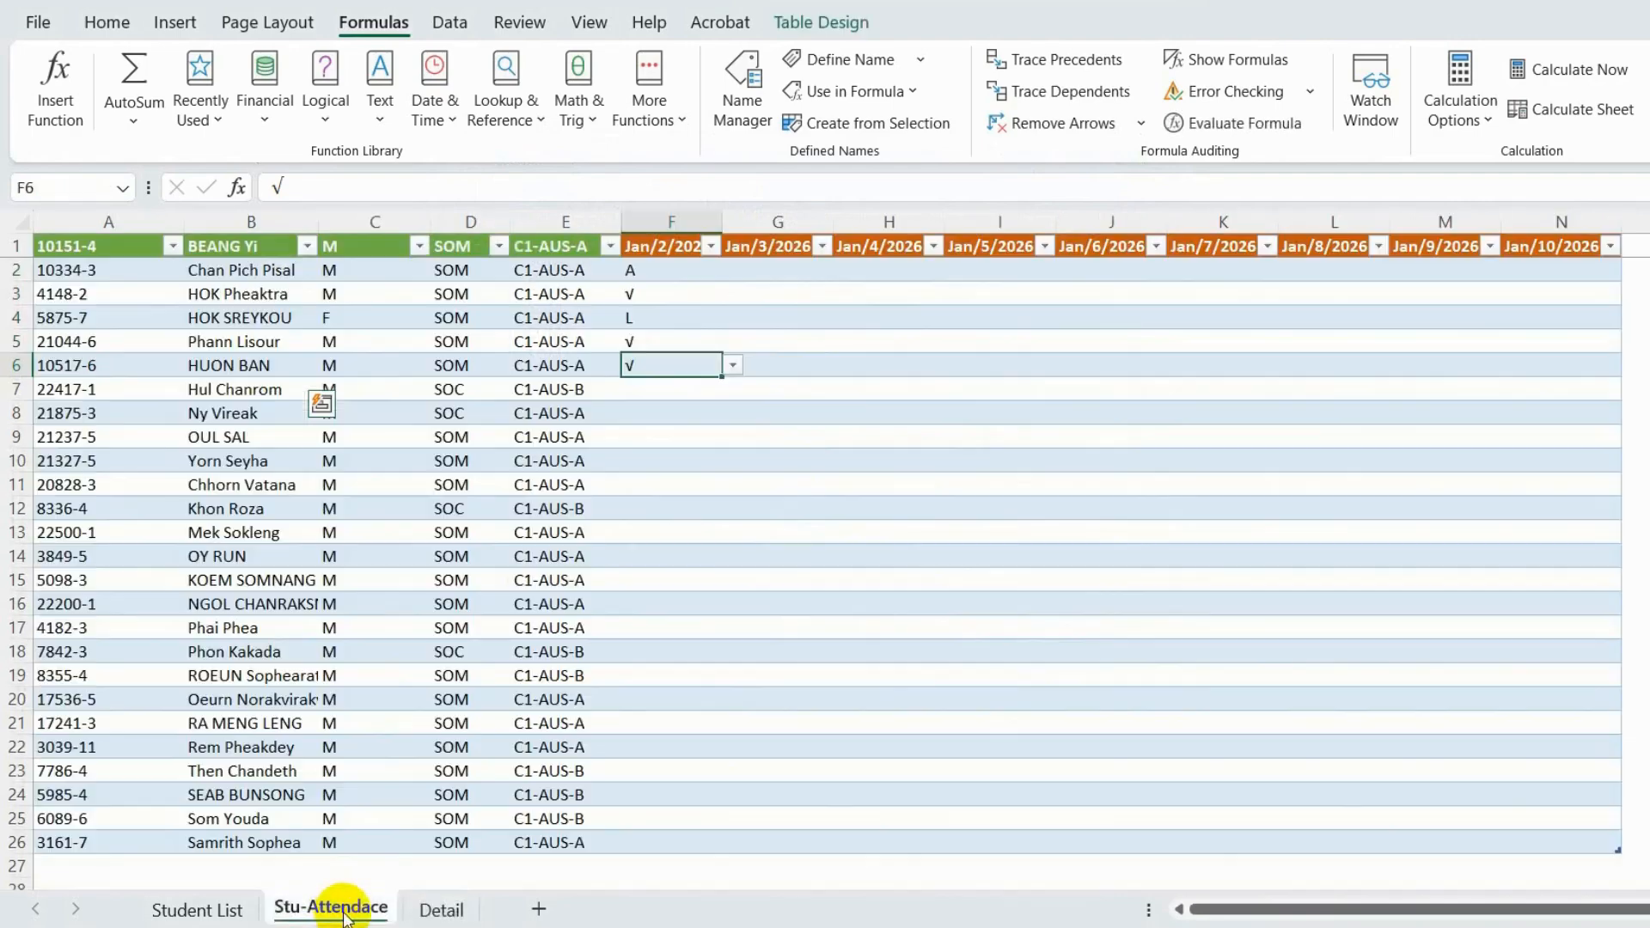
click(732, 367)
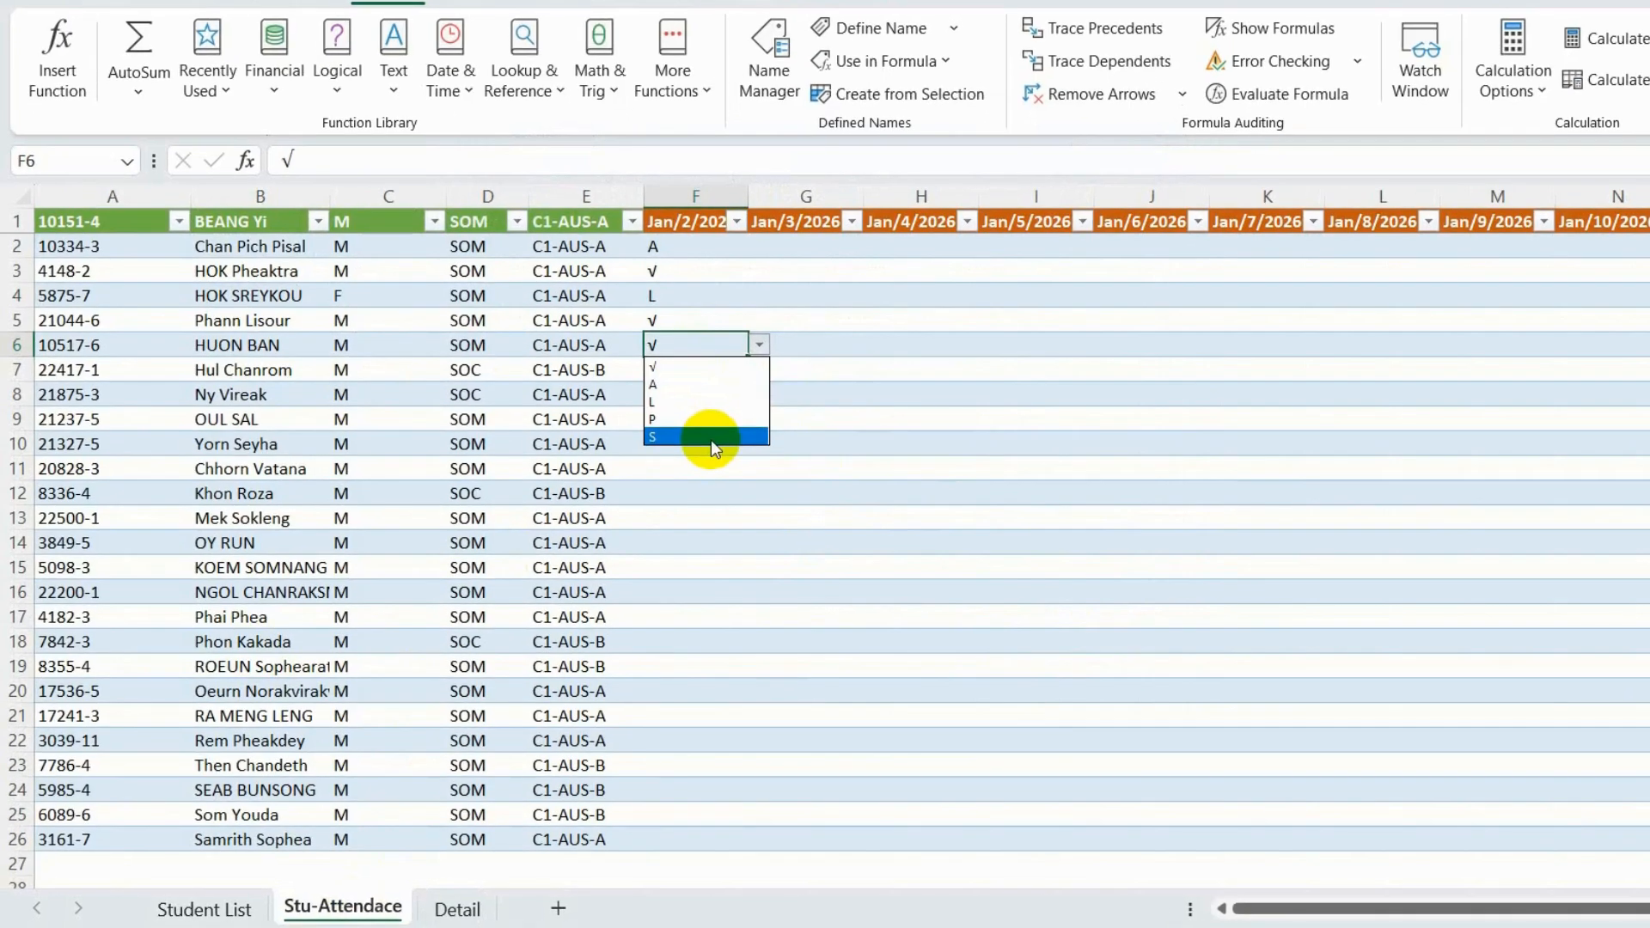
click(686, 454)
click(711, 400)
click(756, 370)
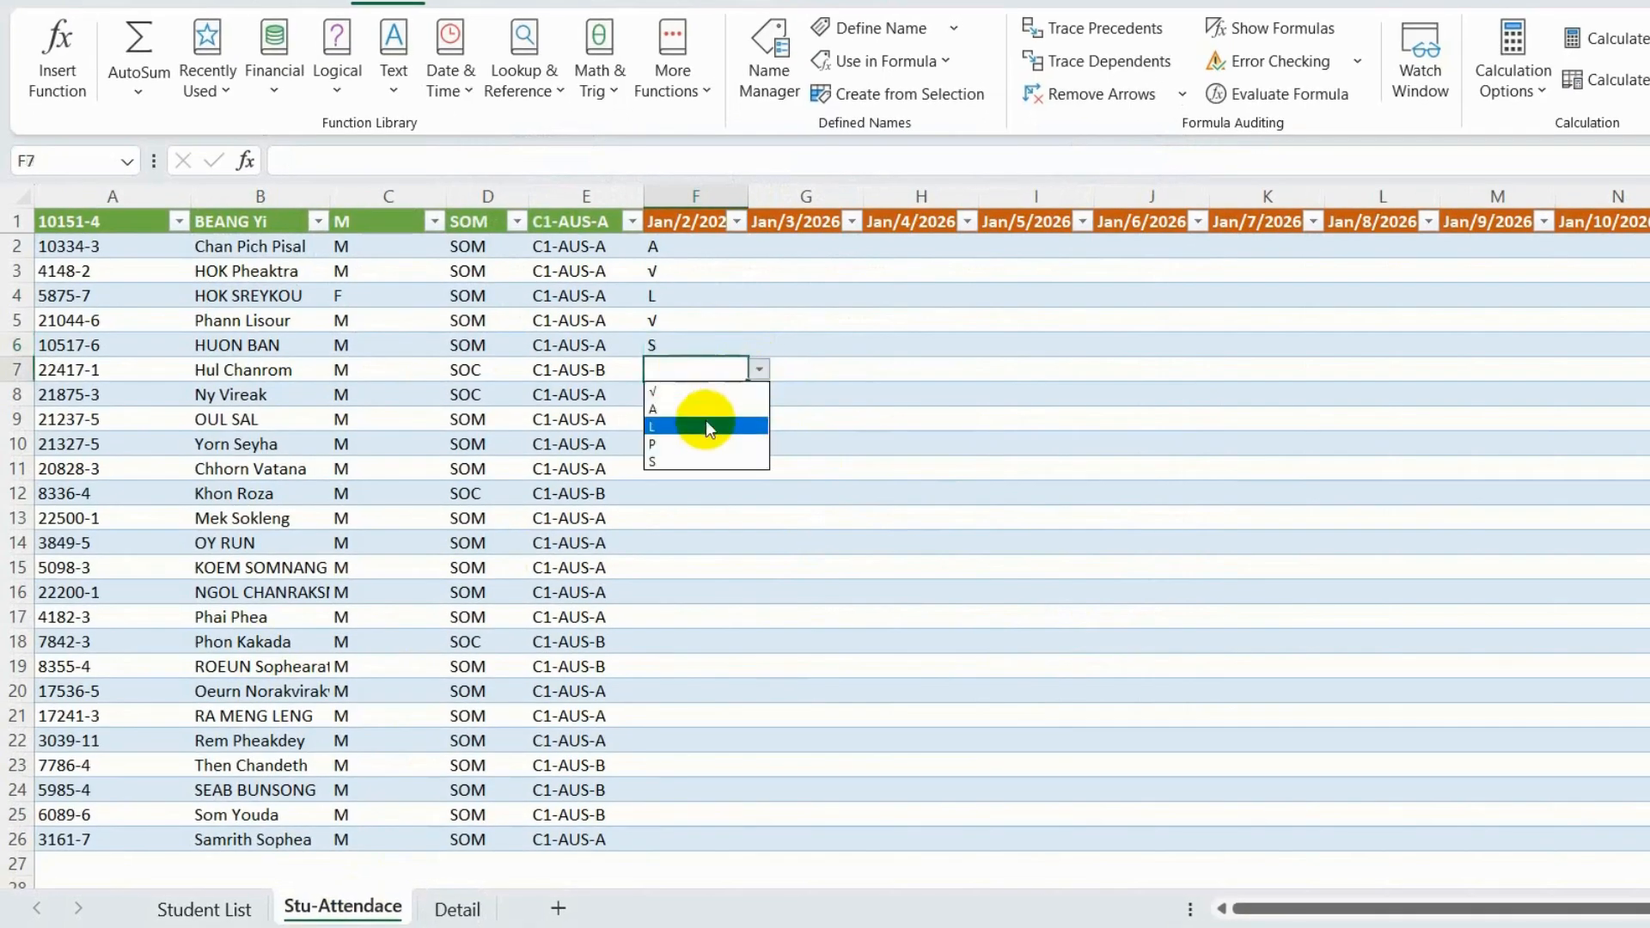
click(700, 388)
click(702, 393)
click(759, 392)
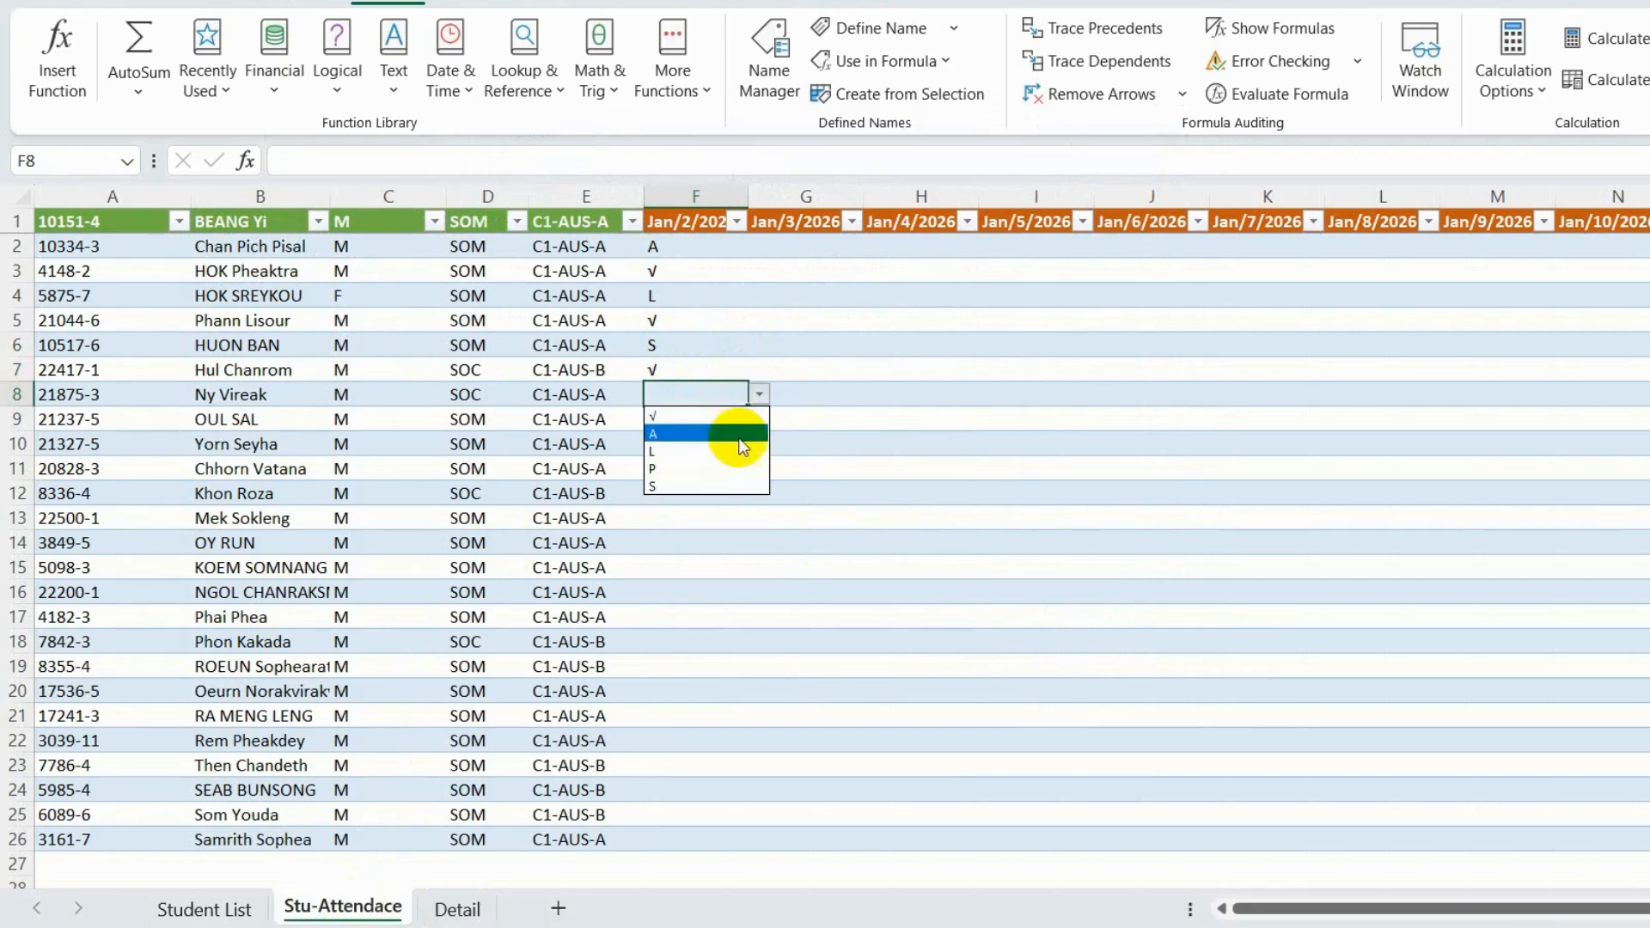
click(719, 480)
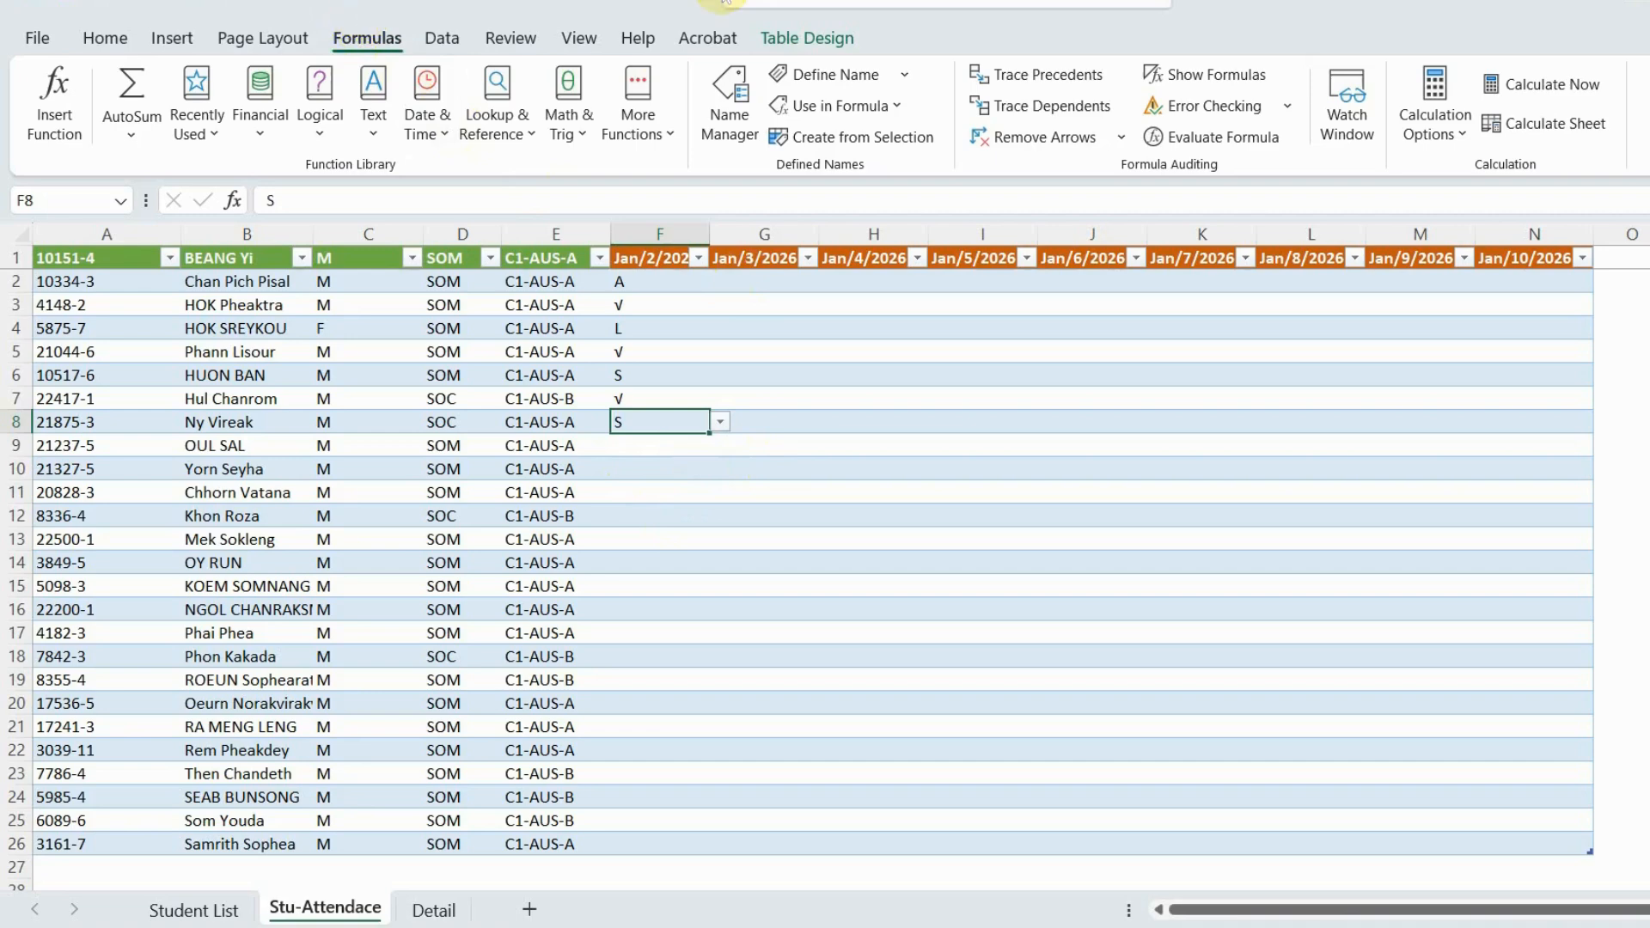
- Delete the defined name Attendance from the workbook and confirm the deletion
click(738, 102)
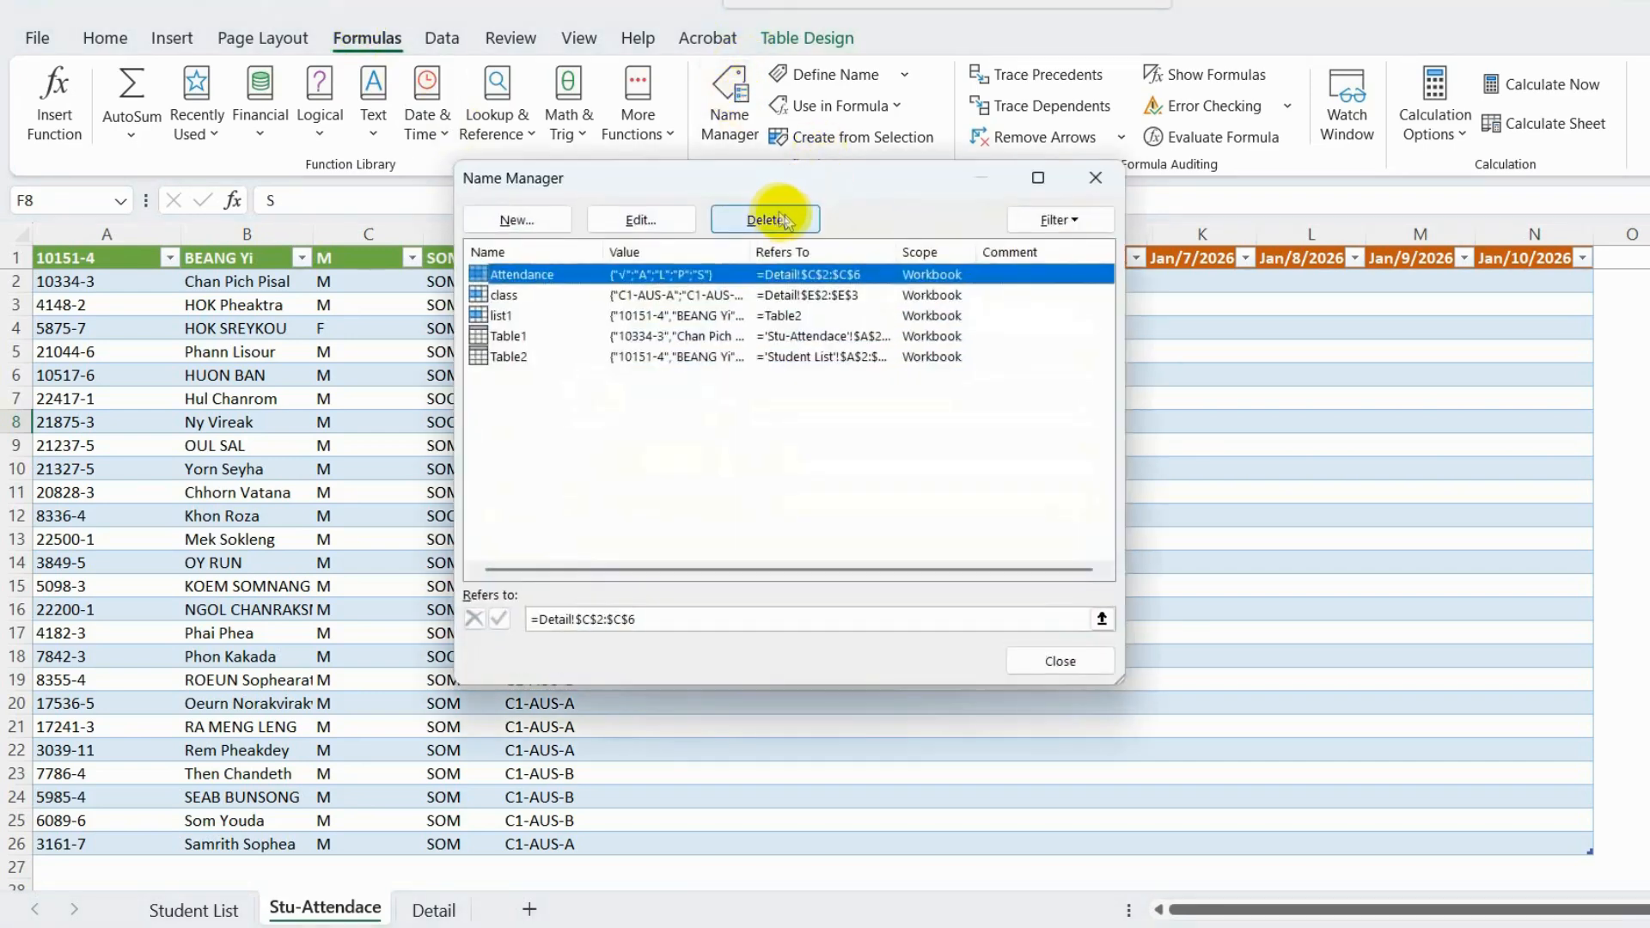
click(781, 218)
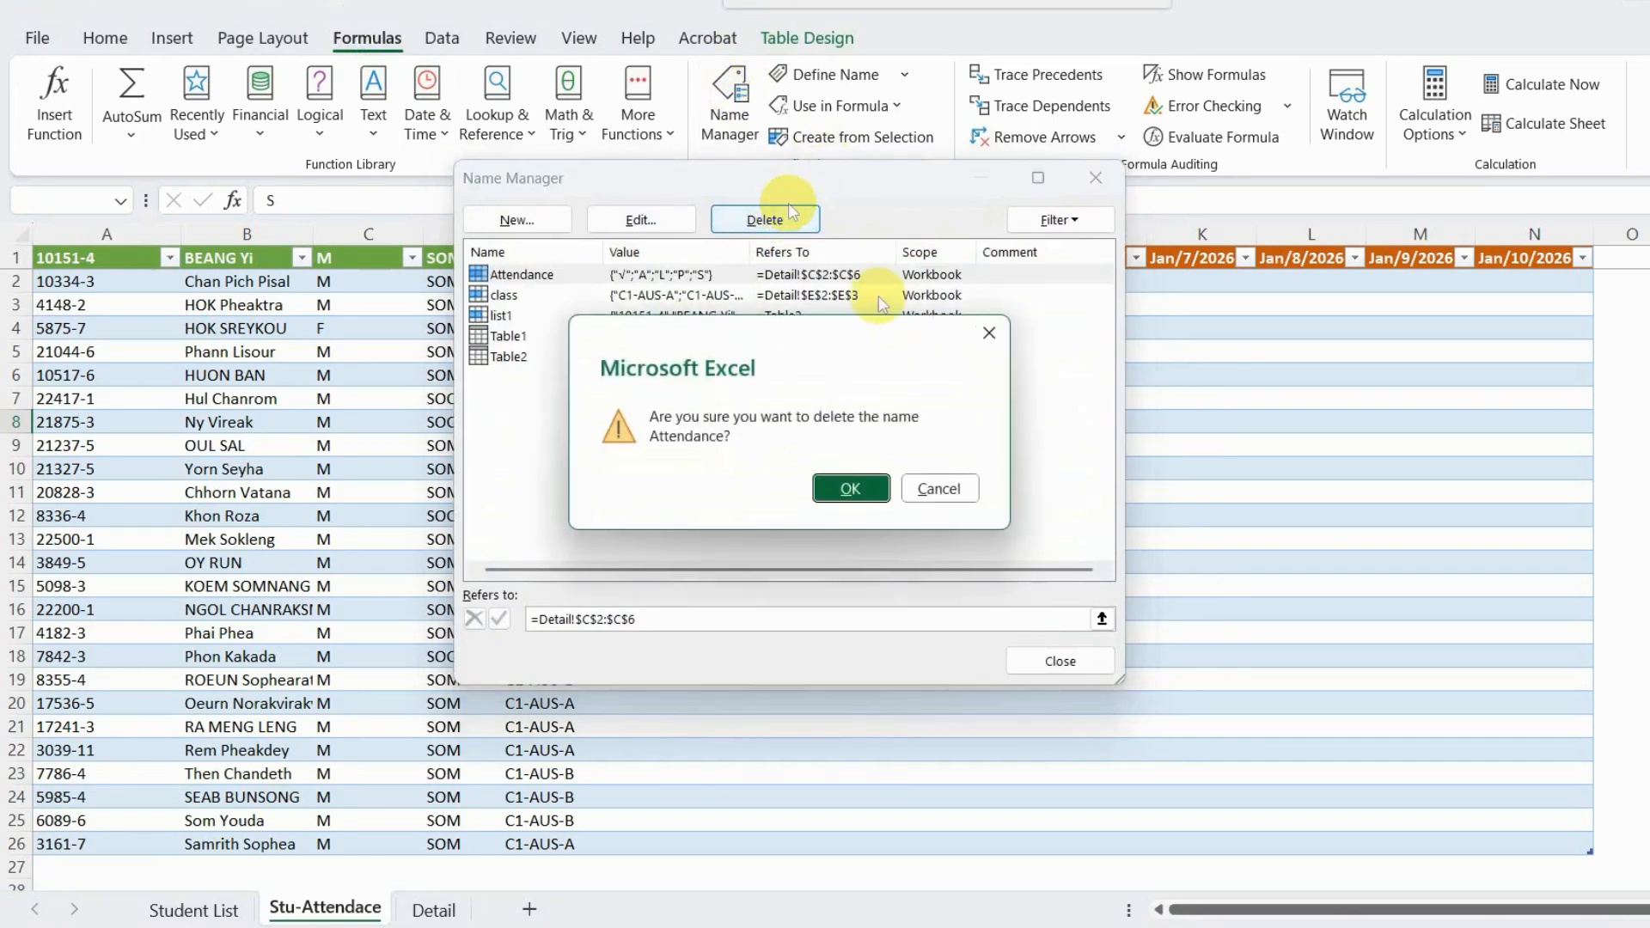
click(856, 489)
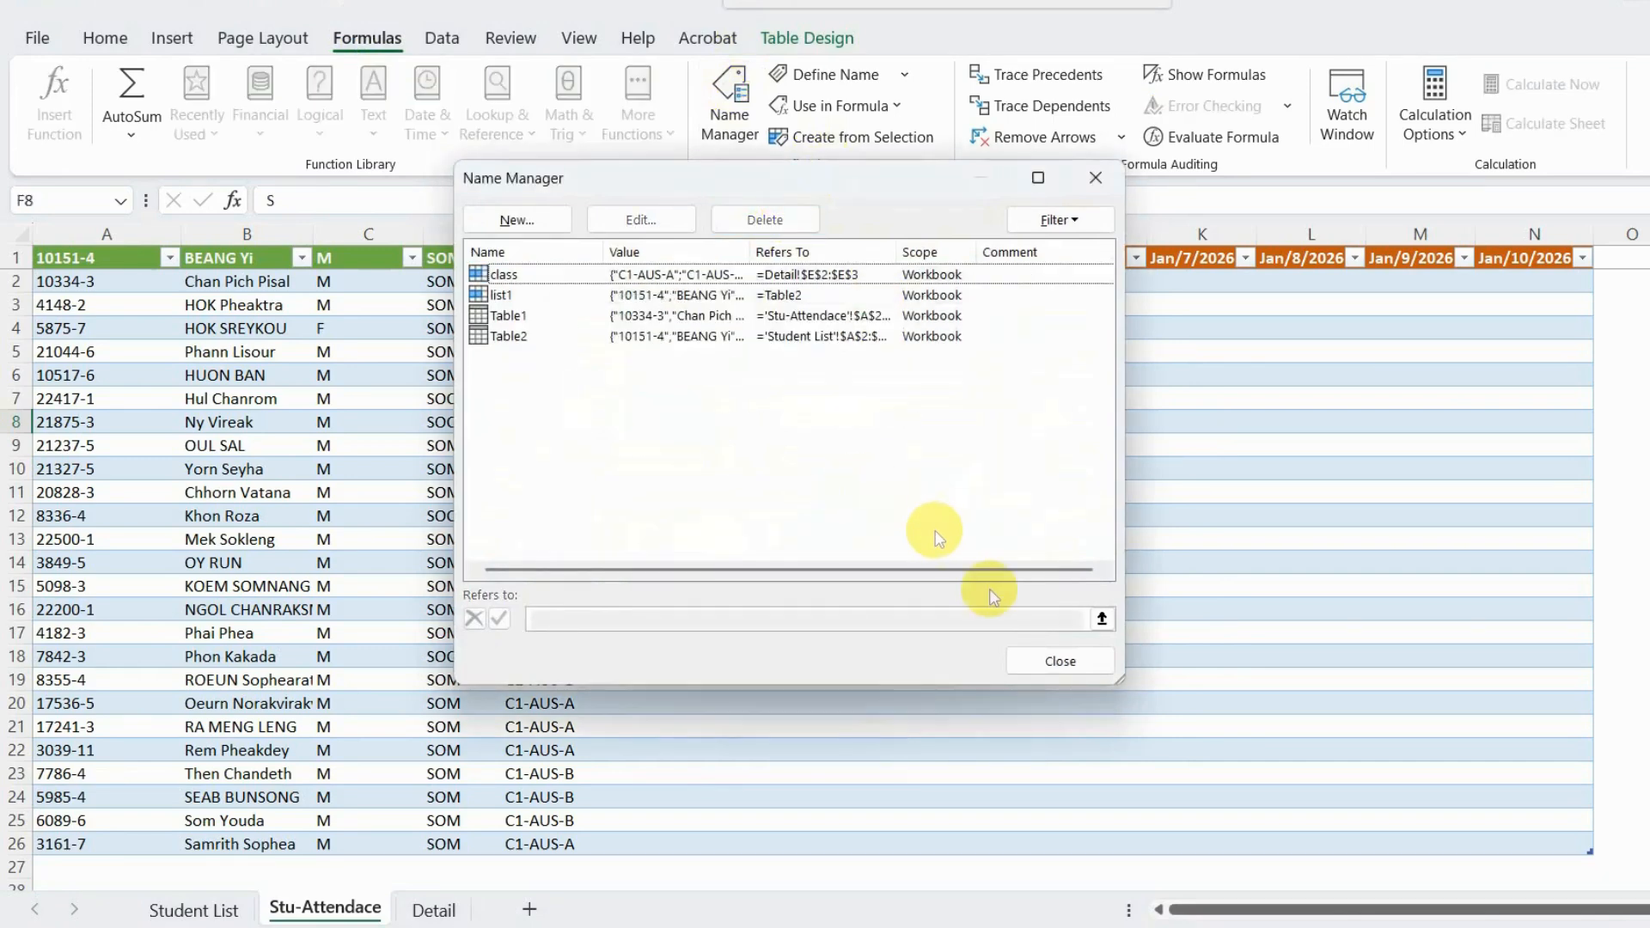
click(1051, 664)
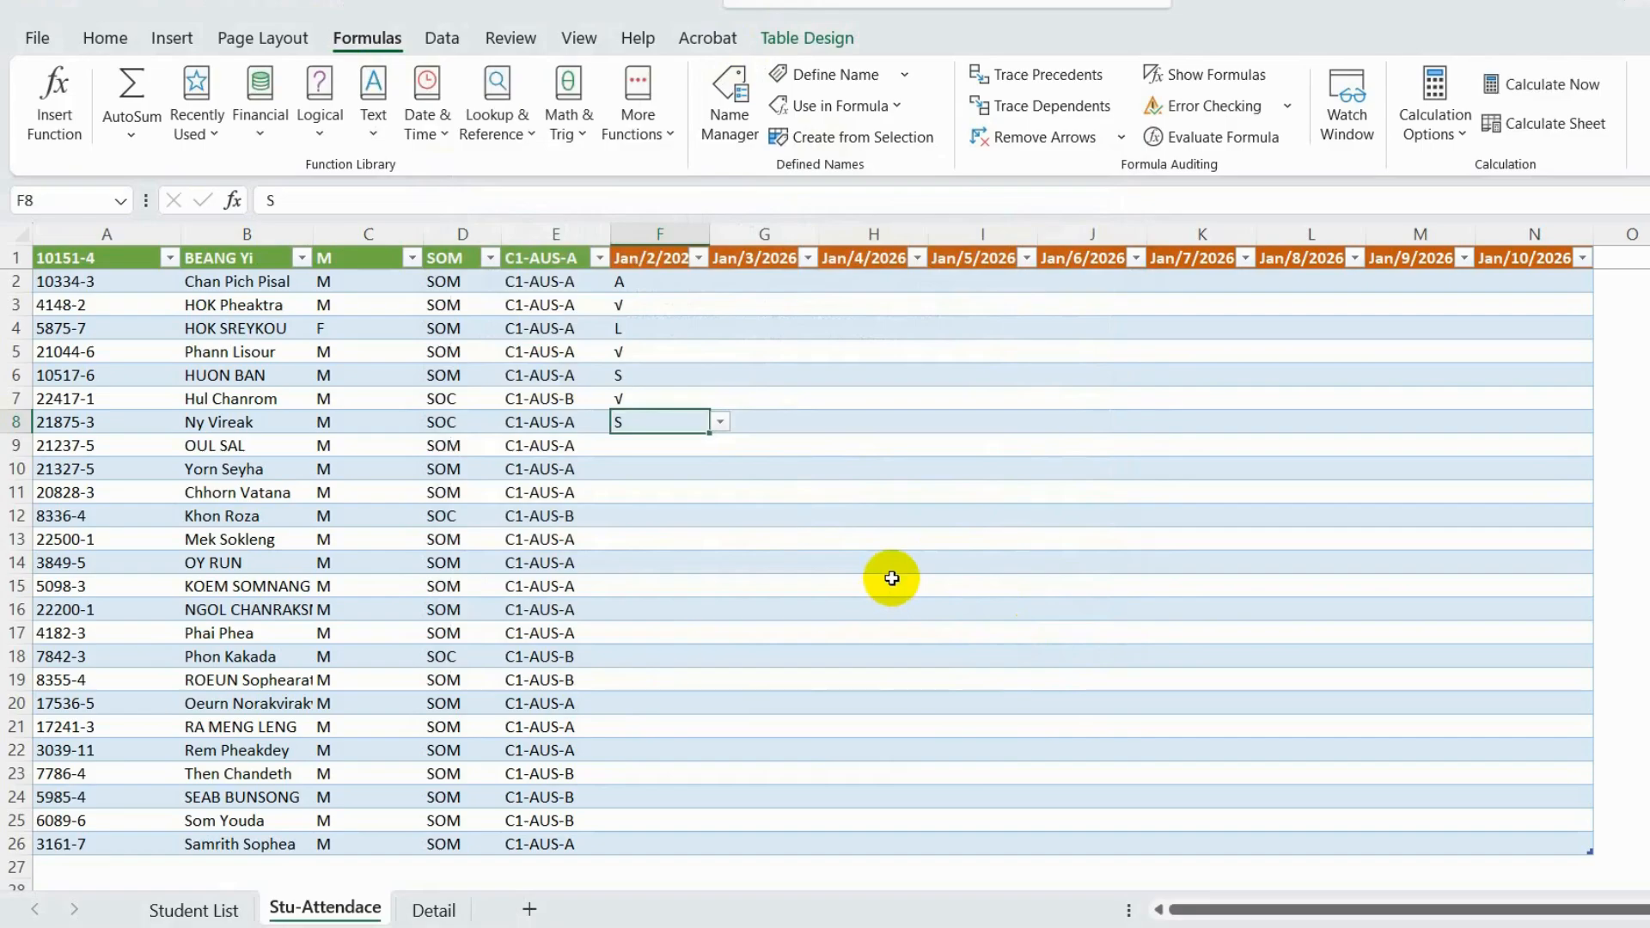